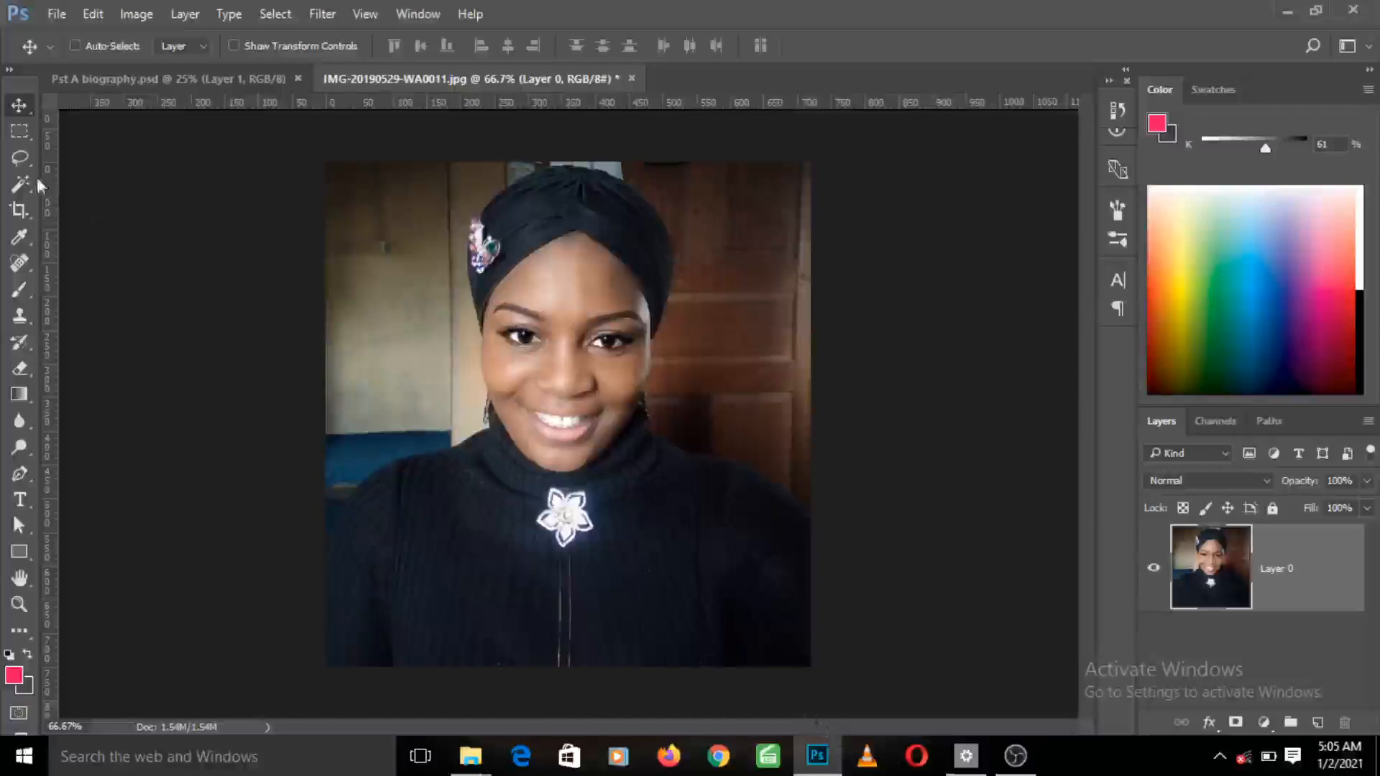
Step: Trace the woman freehand with the Lasso tool in add-to-selection mode, and deselect the finished outline
{"action": "left_click", "coordinate": [20, 161]}
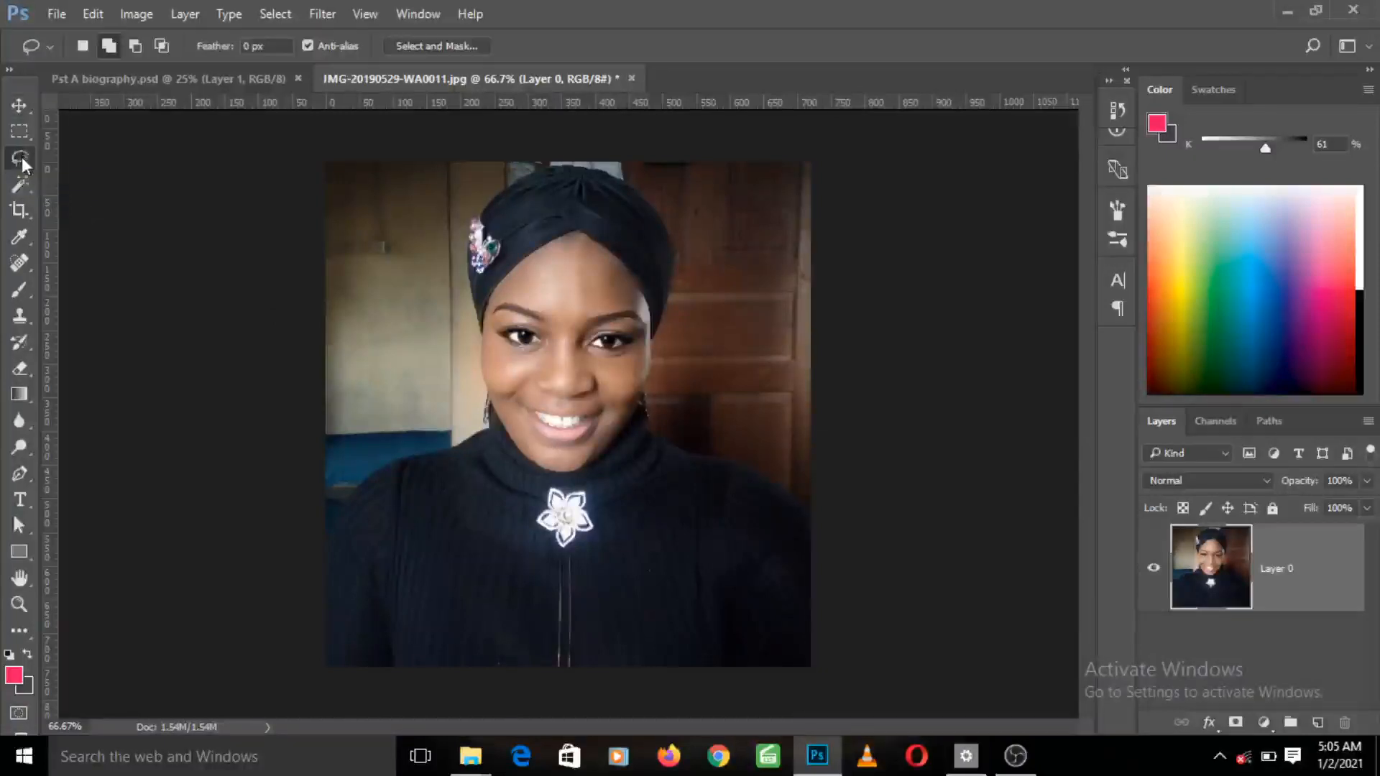
{"action": "right_click", "coordinate": [22, 156]}
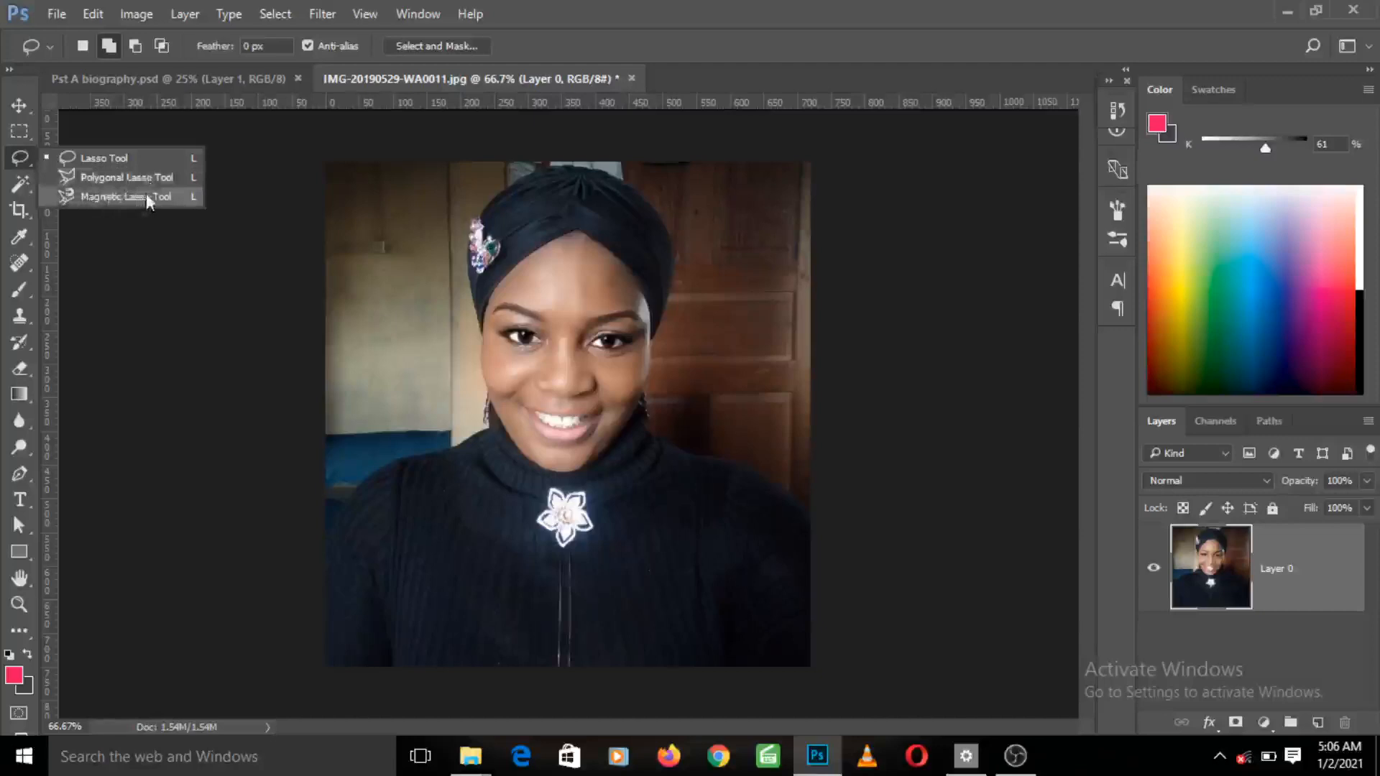
{"action": "left_click", "coordinate": [21, 165]}
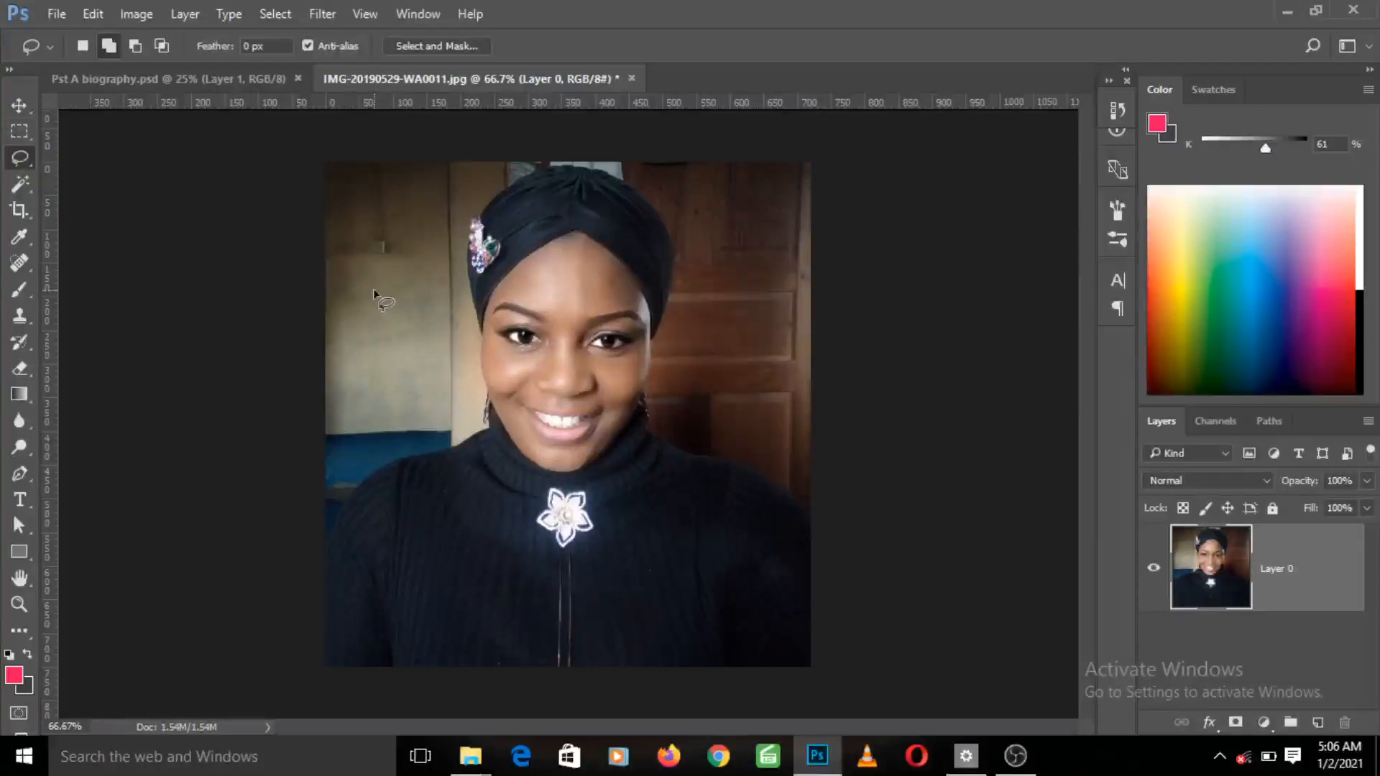
{"action": "left_click", "coordinate": [16, 164]}
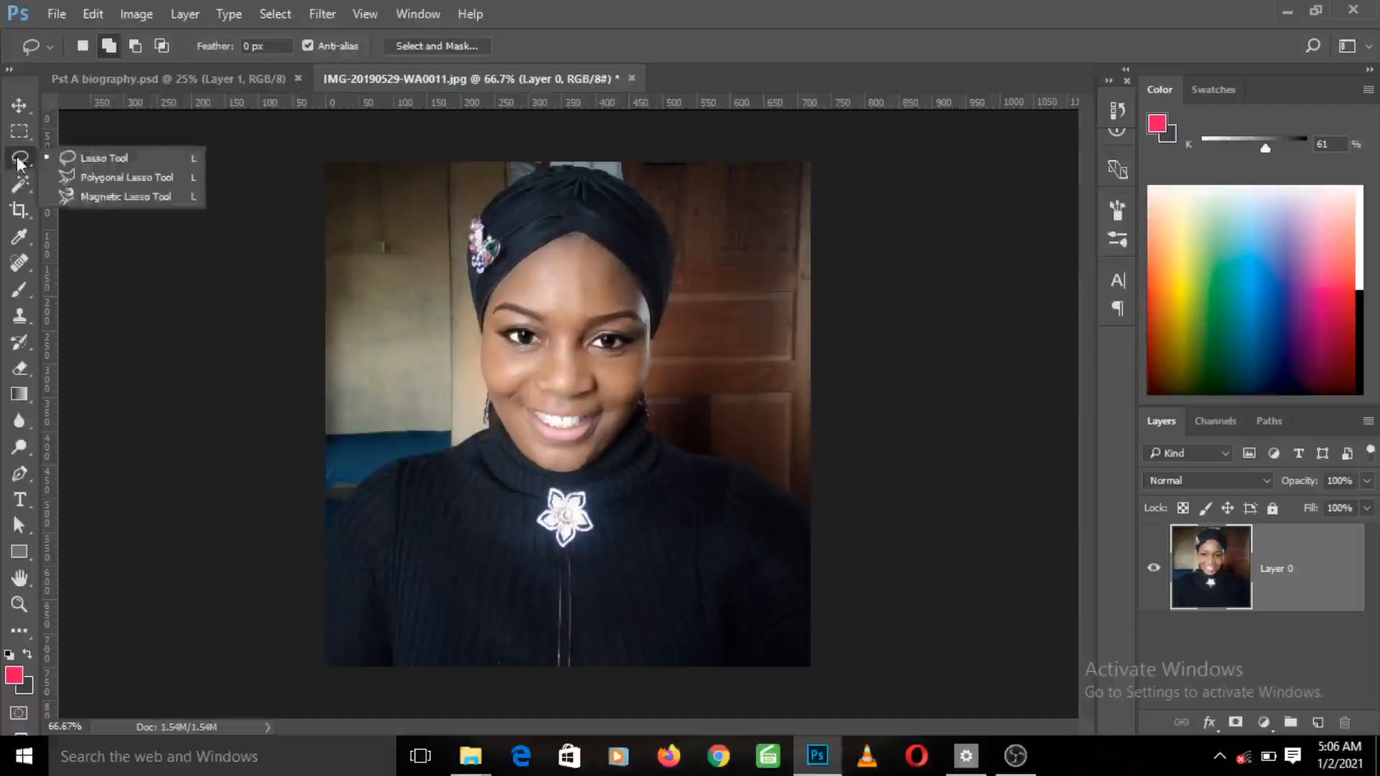
{"action": "left_click", "coordinate": [71, 158]}
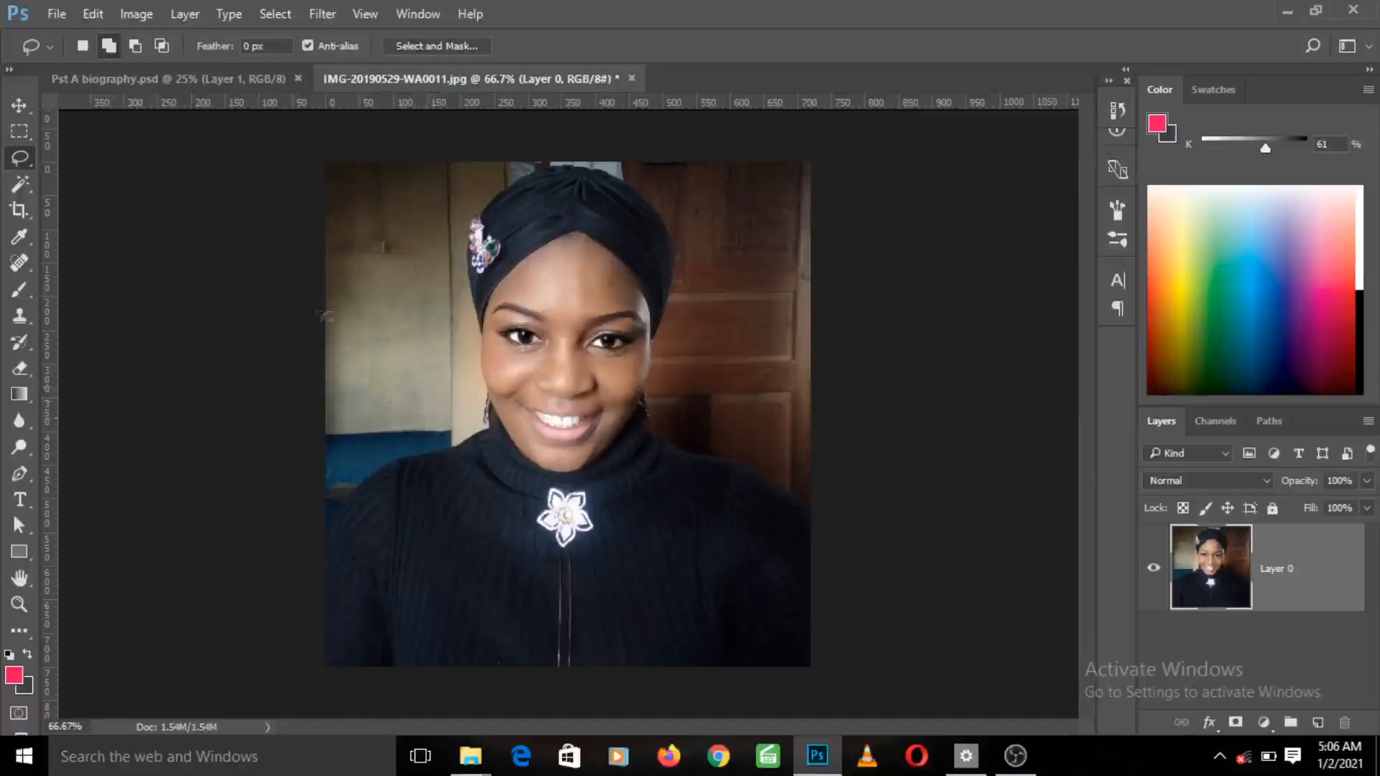
{"action": "left_click", "coordinate": [101, 53]}
{"action": "mouse_move", "coordinate": [346, 503]}
{"action": "left_mouse_down"}
{"action": "mouse_move", "coordinate": [485, 426]}
{"action": "mouse_move", "coordinate": [456, 235]}
{"action": "mouse_move", "coordinate": [527, 173]}
{"action": "mouse_move", "coordinate": [611, 166]}
{"action": "mouse_move", "coordinate": [659, 207]}
{"action": "mouse_move", "coordinate": [684, 262]}
{"action": "mouse_move", "coordinate": [652, 416]}
{"action": "mouse_move", "coordinate": [804, 501]}
{"action": "mouse_move", "coordinate": [822, 674]}
{"action": "mouse_move", "coordinate": [330, 664]}
{"action": "mouse_move", "coordinate": [360, 495]}
{"action": "left_mouse_up"}
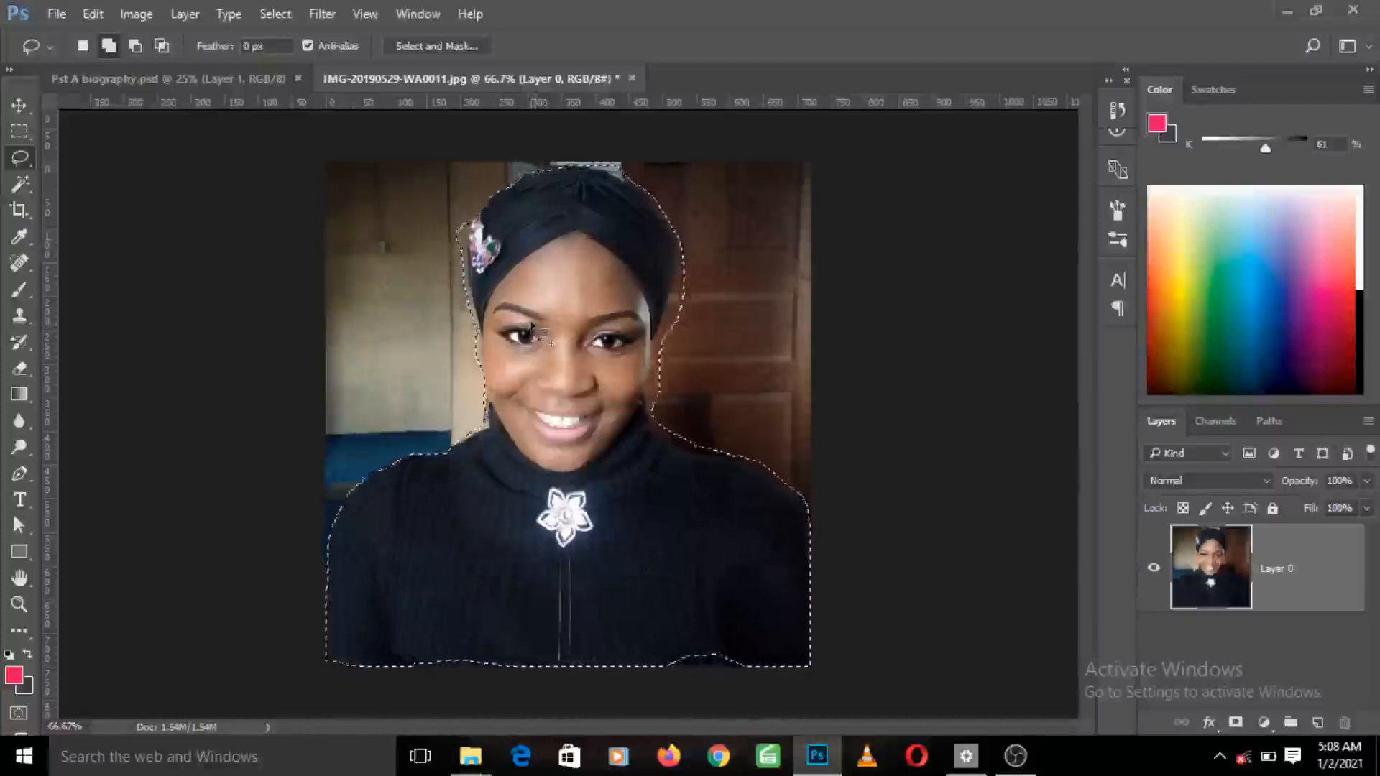
{"action": "left_click", "coordinate": [272, 15]}
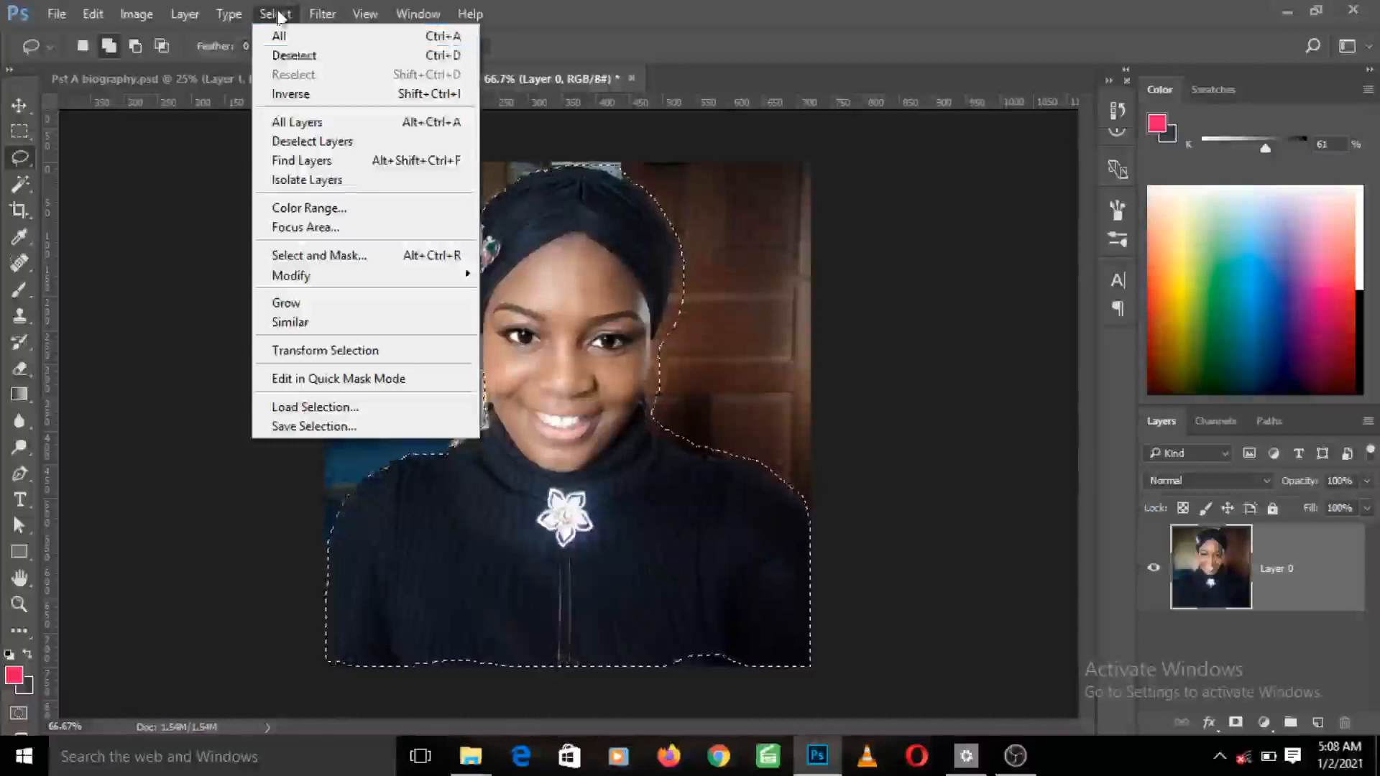
{"action": "left_click", "coordinate": [301, 54]}
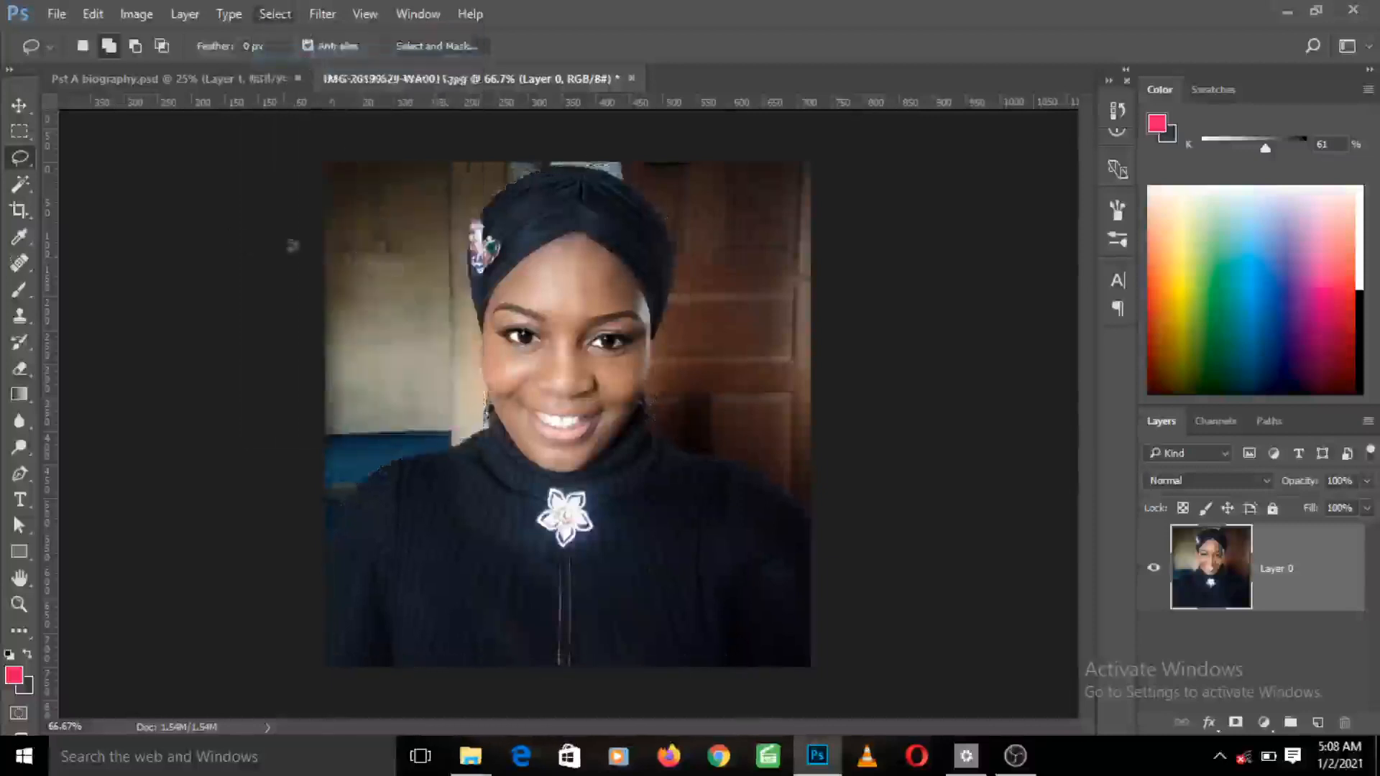
Step: Start tracing the woman's shoulder with the Magnetic Lasso tool in add-to-selection mode, and discard the partial selection
{"action": "right_click", "coordinate": [21, 166]}
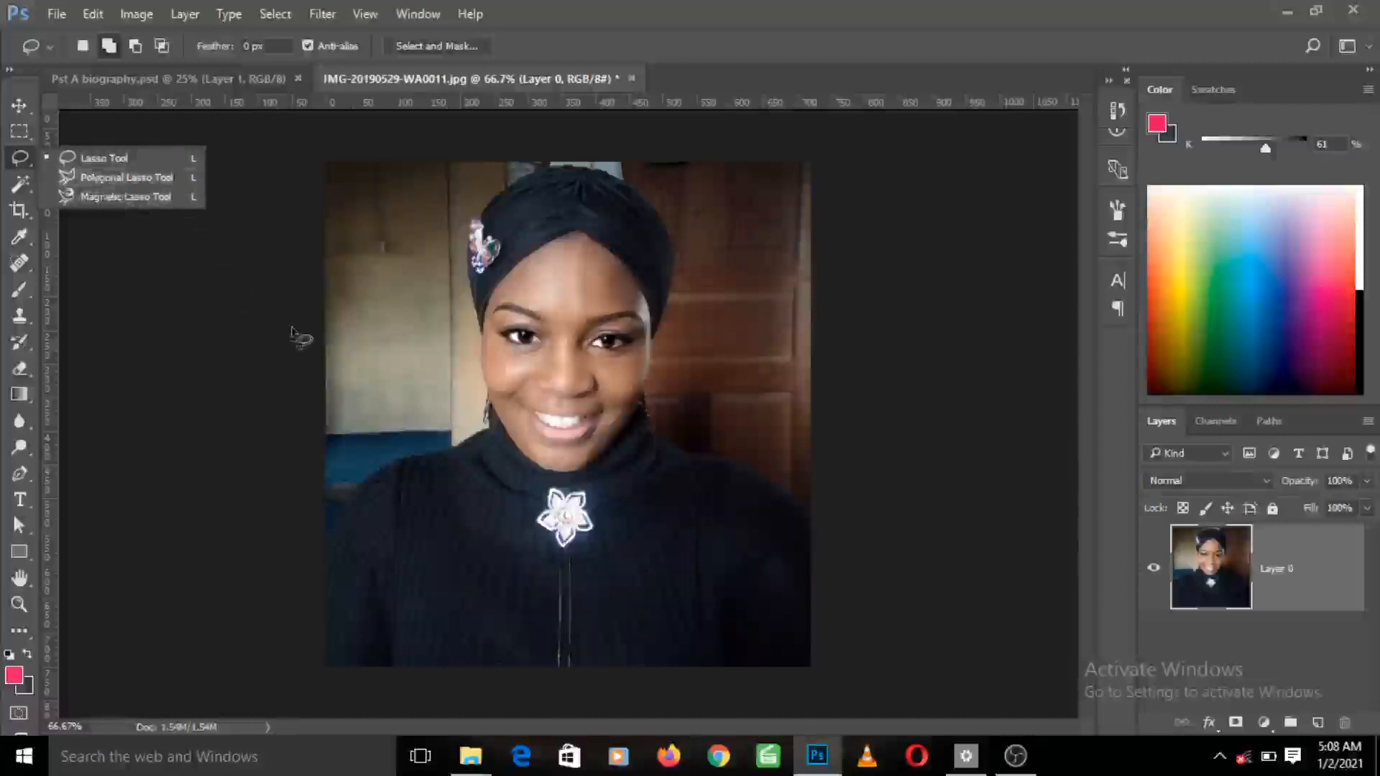
{"action": "left_click", "coordinate": [107, 197]}
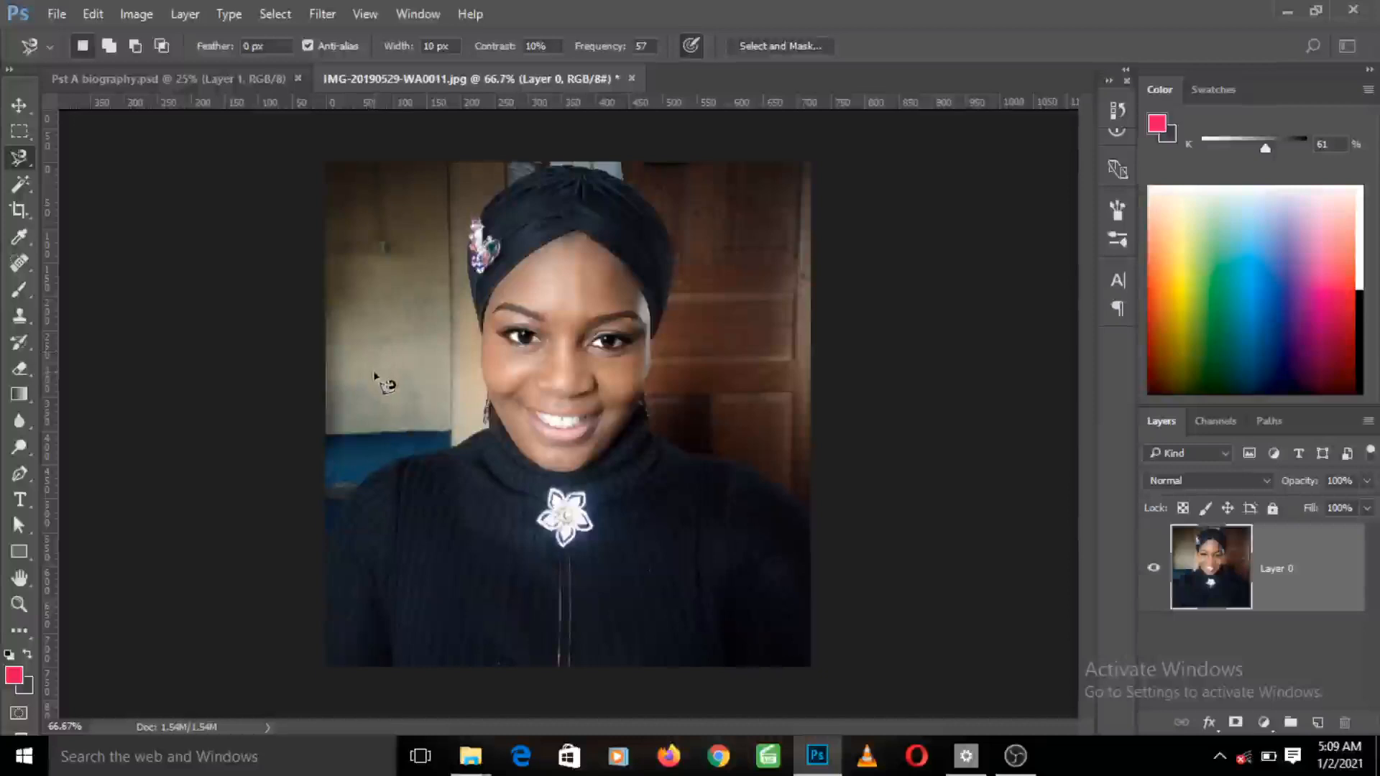
{"action": "left_click", "coordinate": [109, 48]}
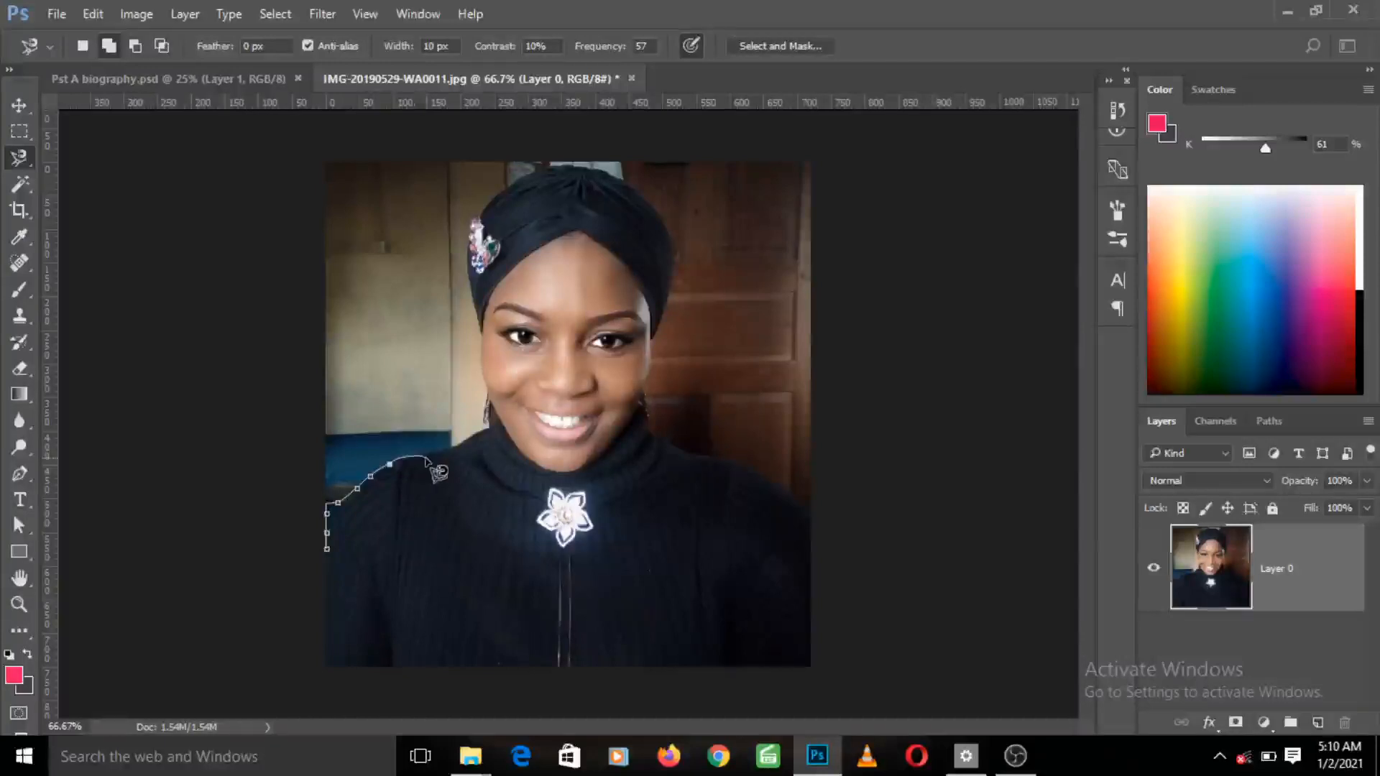
{"action": "left_click", "coordinate": [425, 458]}
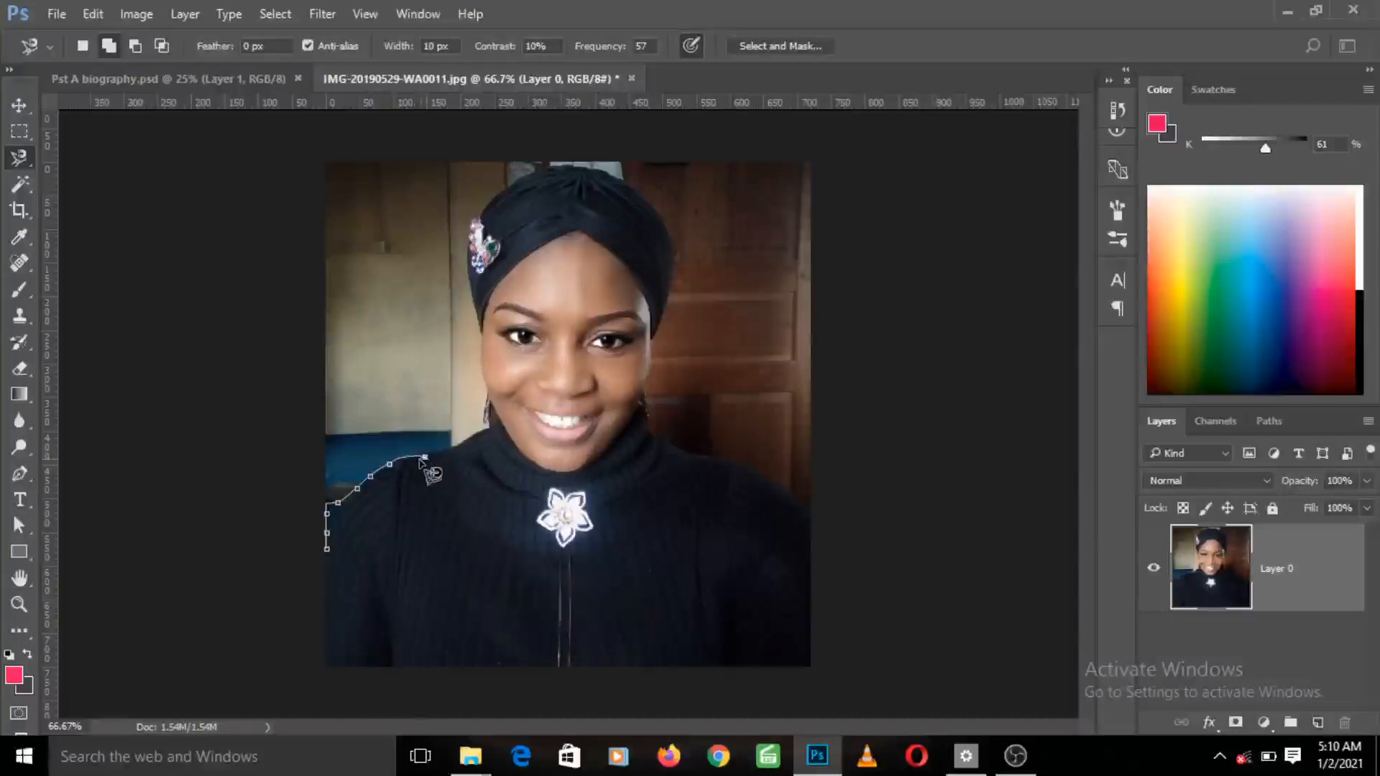
{"action": "double_click", "coordinate": [390, 501]}
{"action": "key", "text": "ctrl+d"}
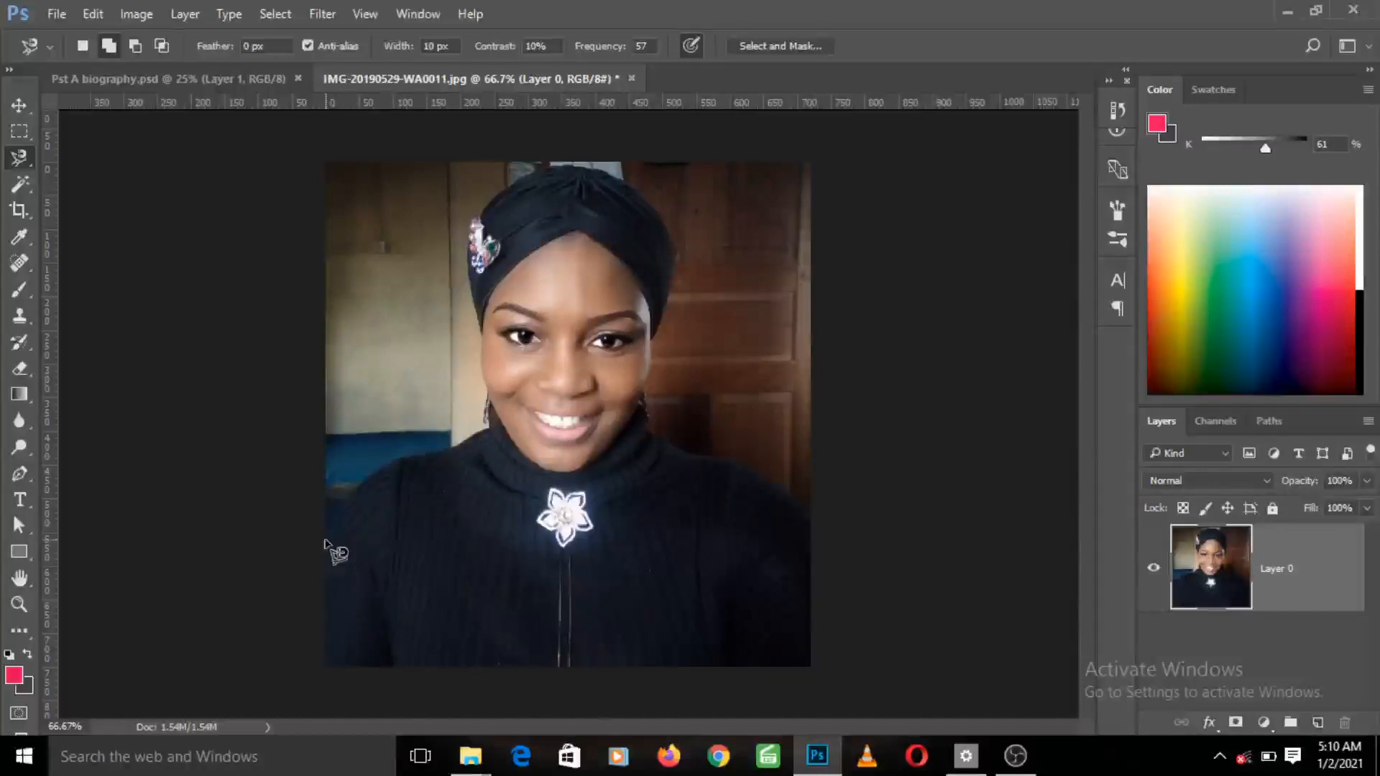
Step: Trace the woman's full outline with the Magnetic Lasso, close it along the photo's bottom edge, and deselect it
{"action": "left_click", "coordinate": [326, 535]}
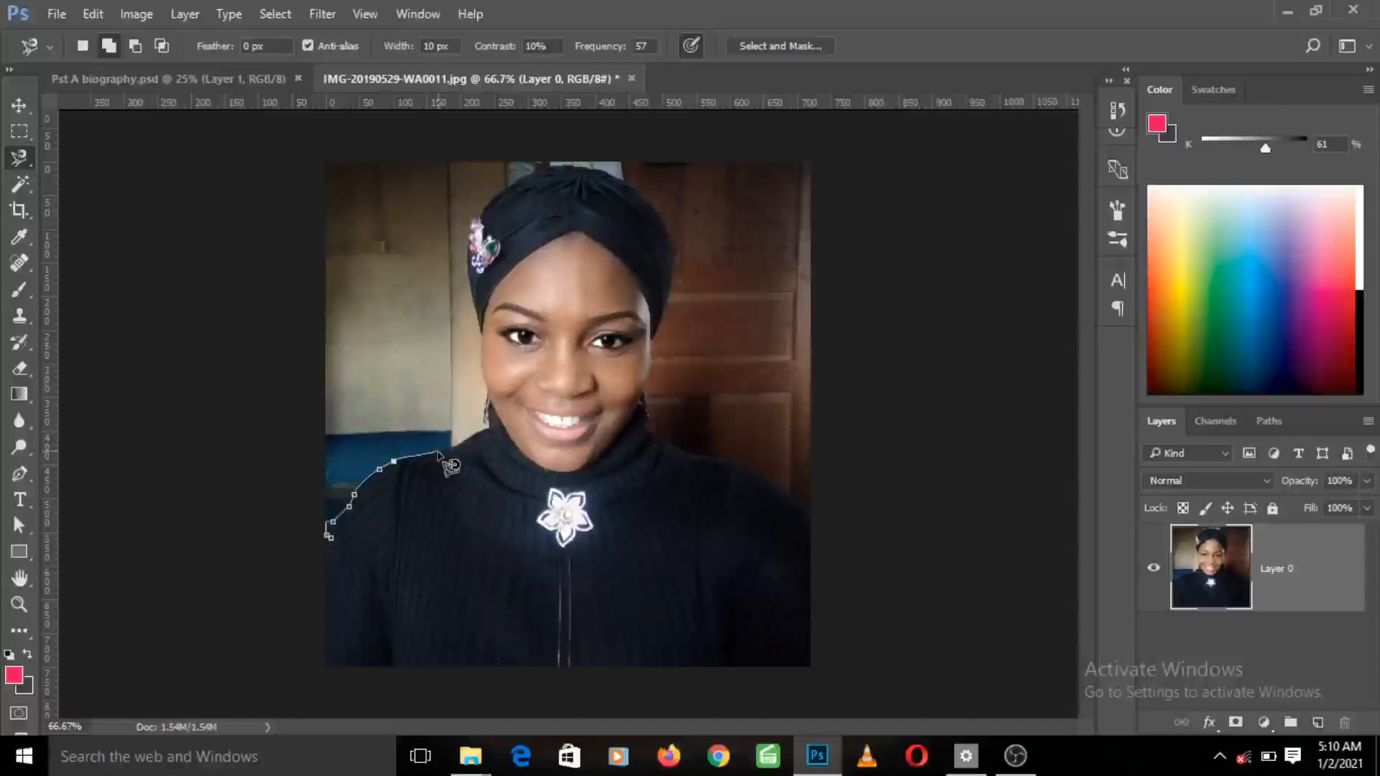
{"action": "left_click", "coordinate": [438, 452]}
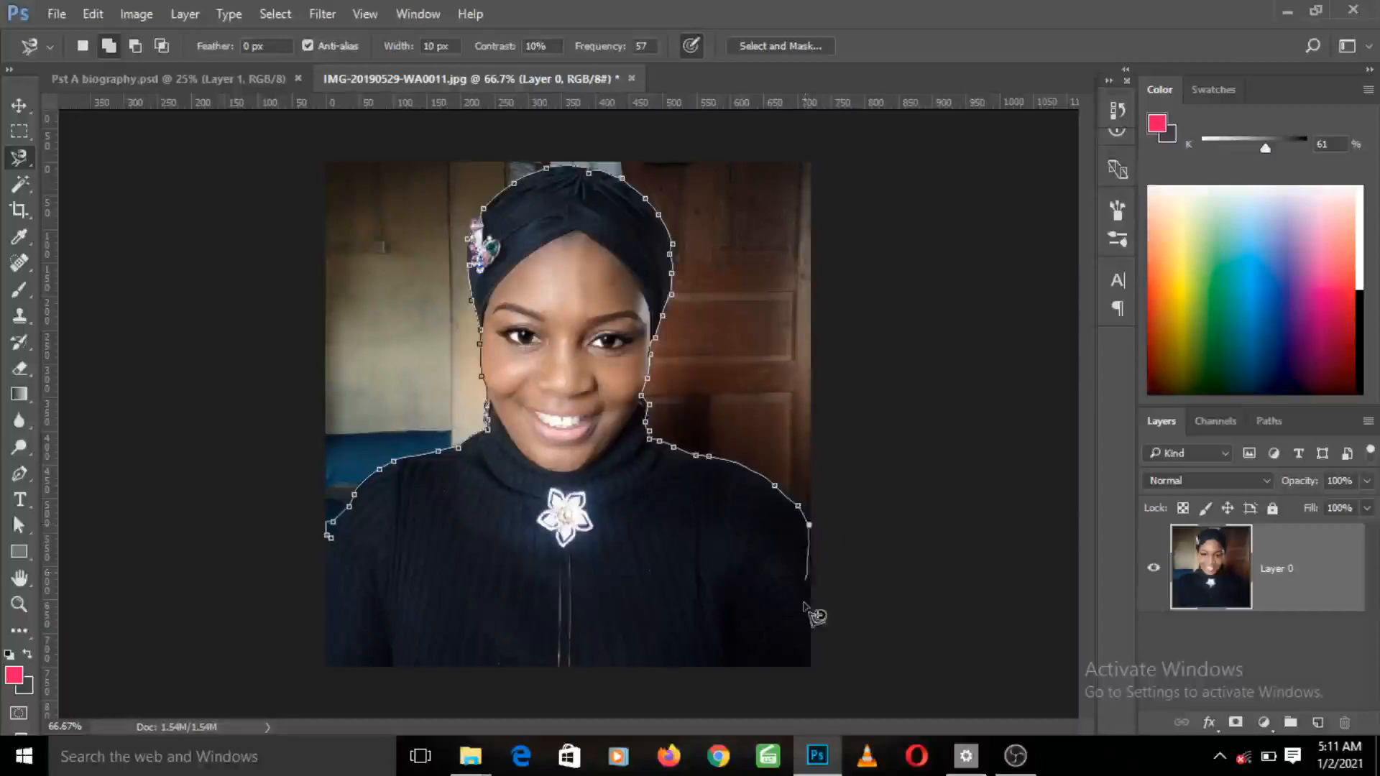
{"action": "left_click", "coordinate": [810, 668]}
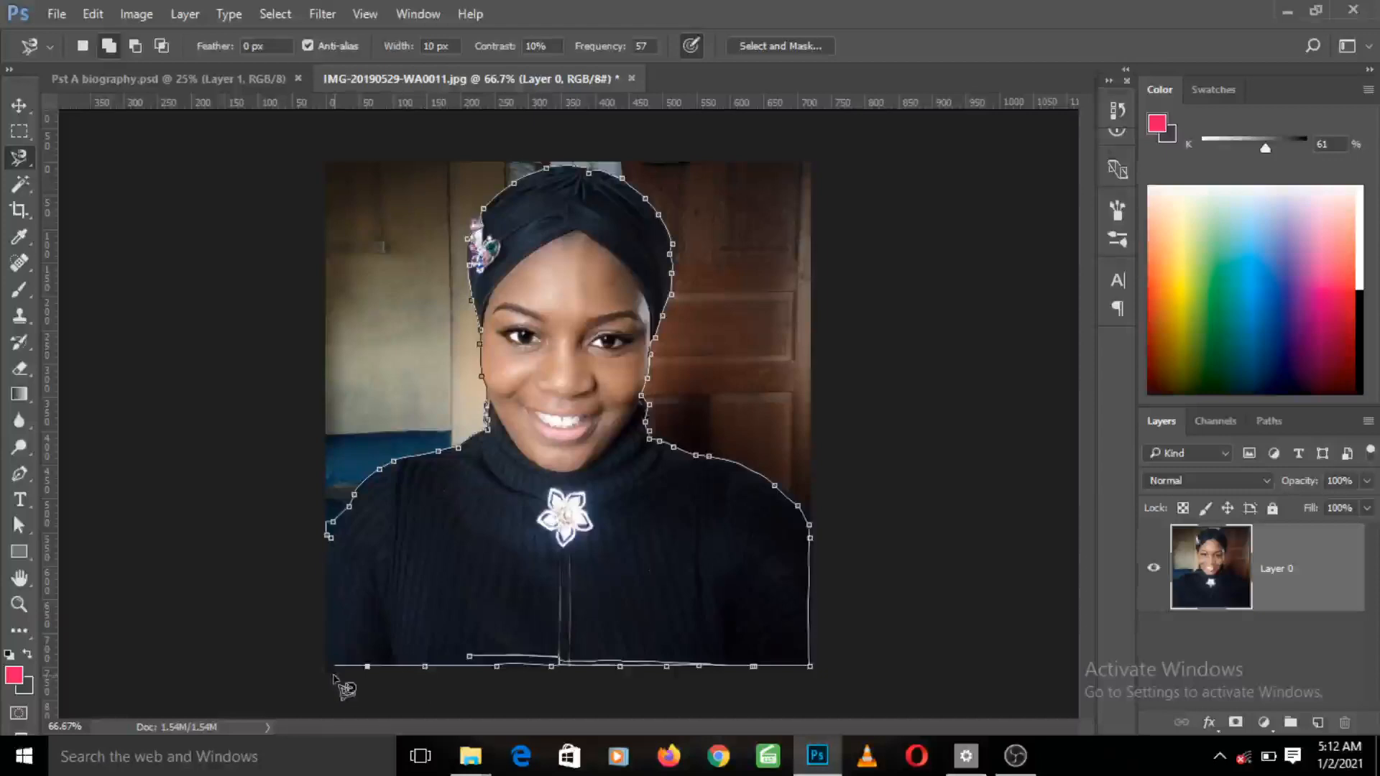
{"action": "left_click", "coordinate": [328, 666]}
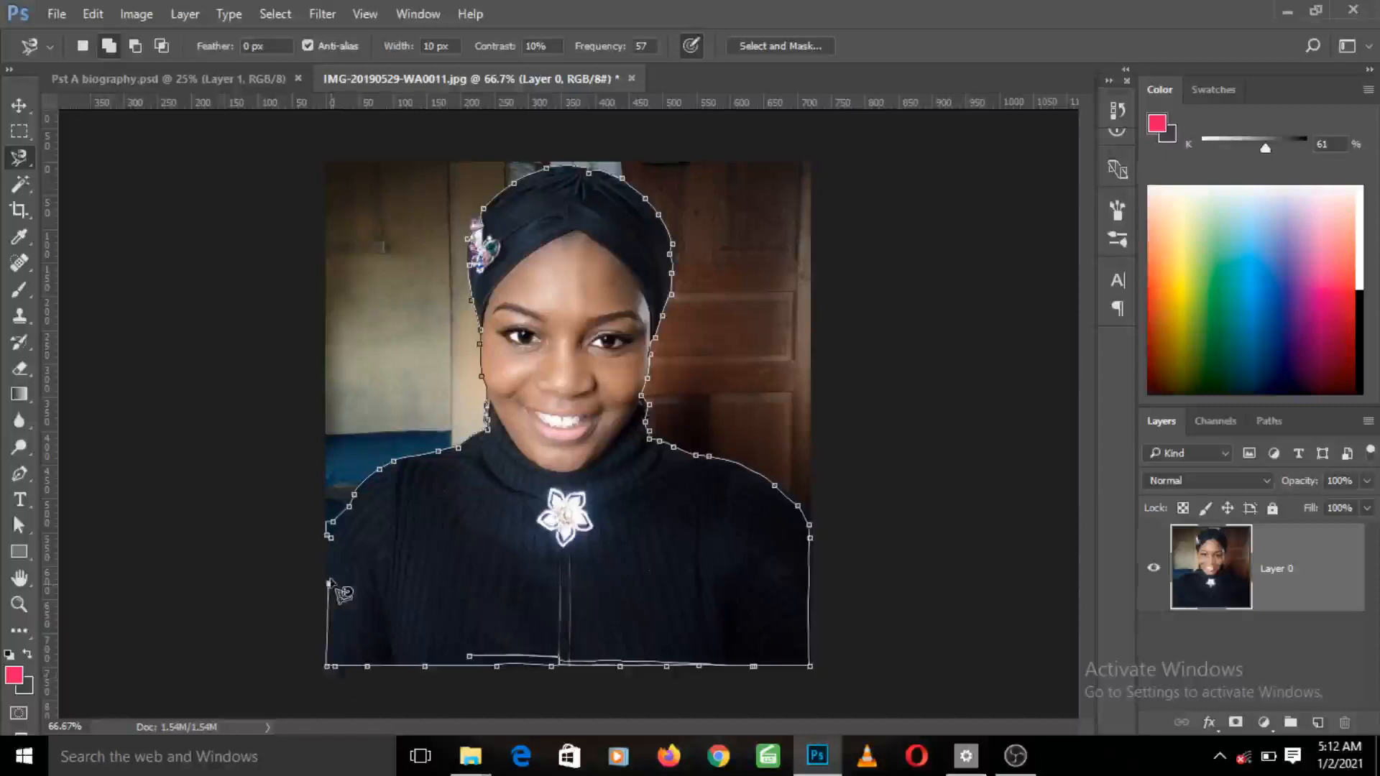
{"action": "double_click", "coordinate": [330, 582]}
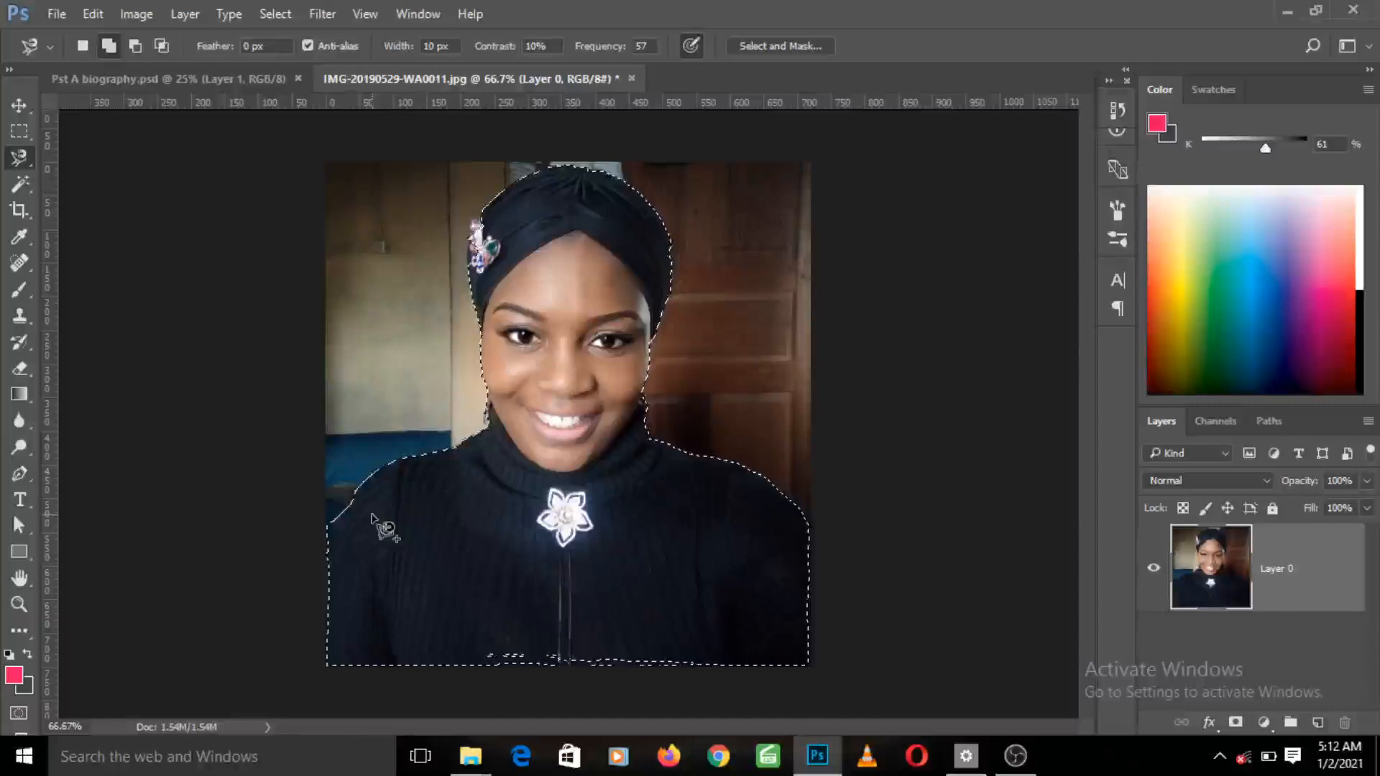
{"action": "key", "text": "ctrl+d"}
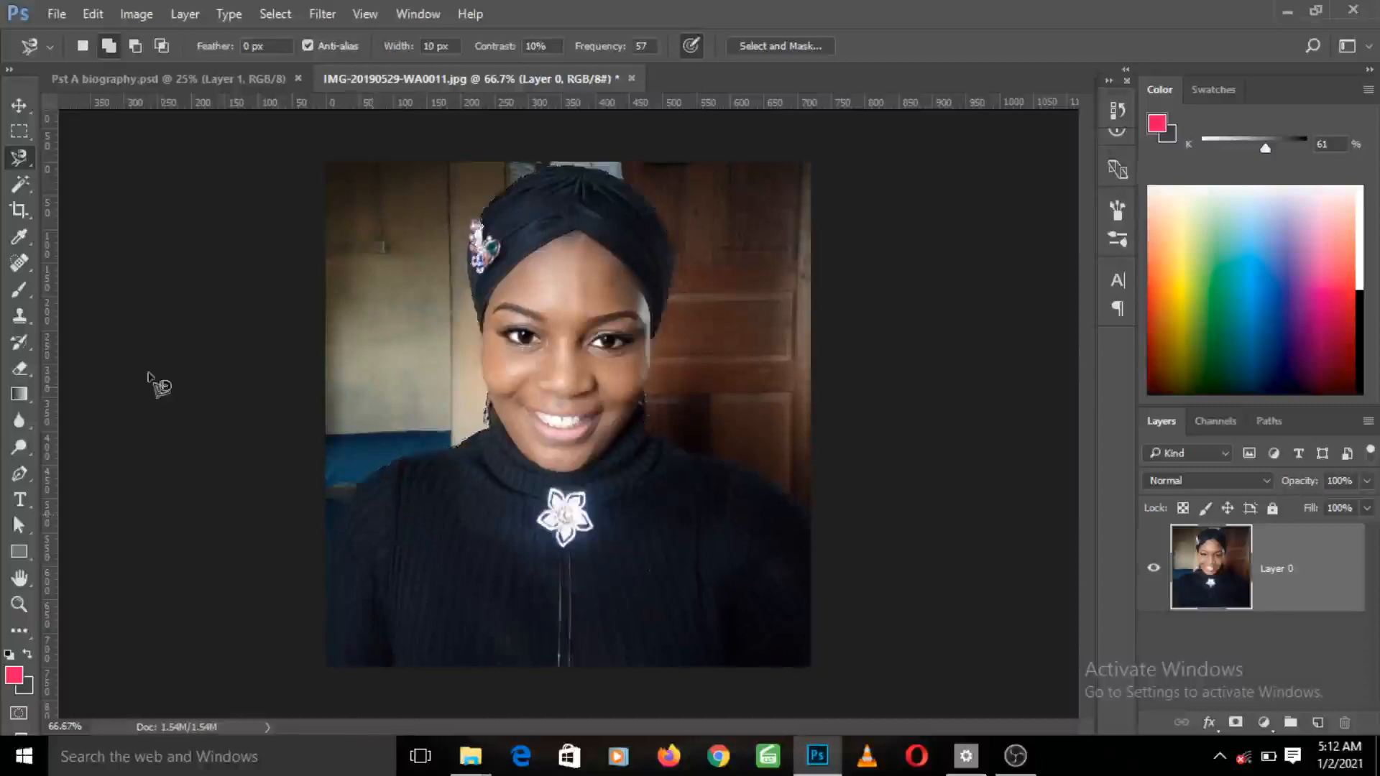
Step: Select the woman with the Polygonal Lasso tool, following her shoulders, face and headwrap and closing along the photo's bottom edge
{"action": "right_click", "coordinate": [19, 157]}
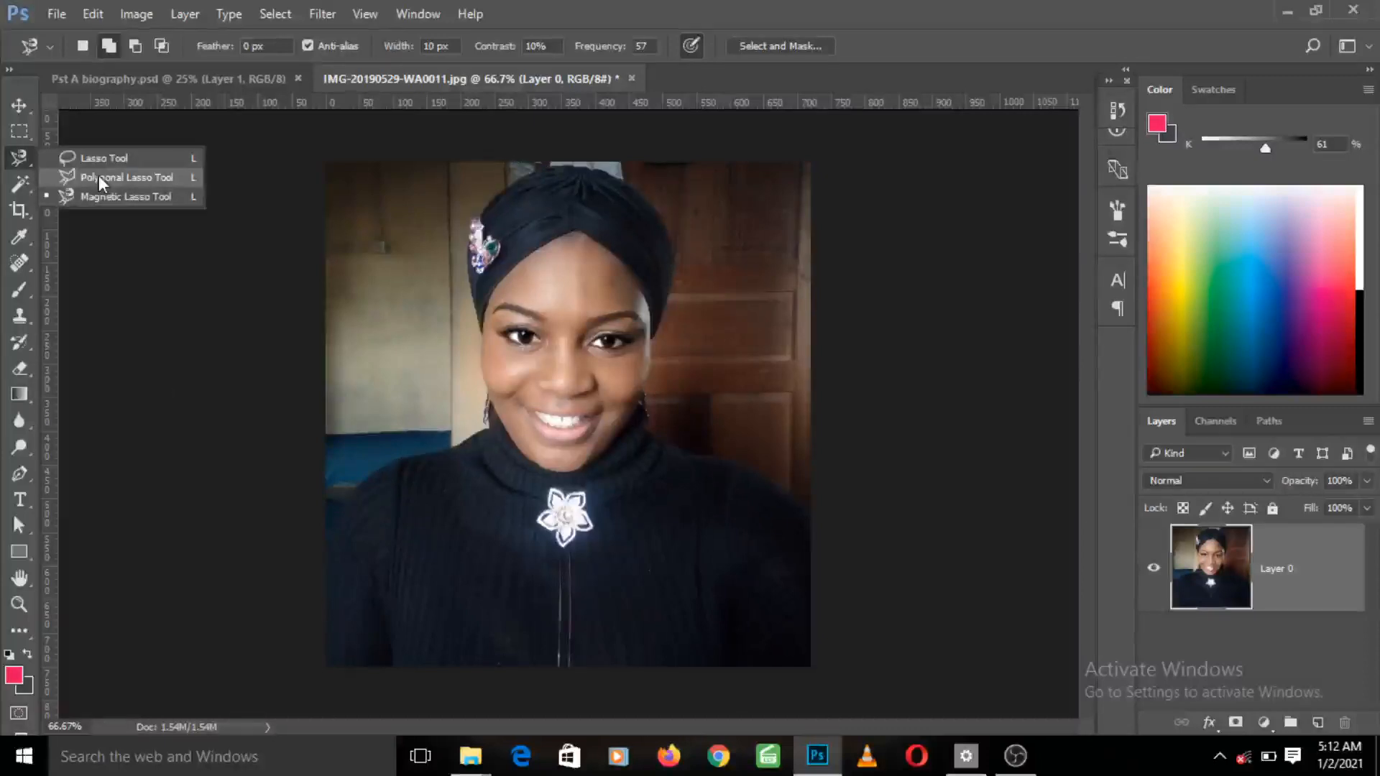
{"action": "left_click", "coordinate": [99, 179]}
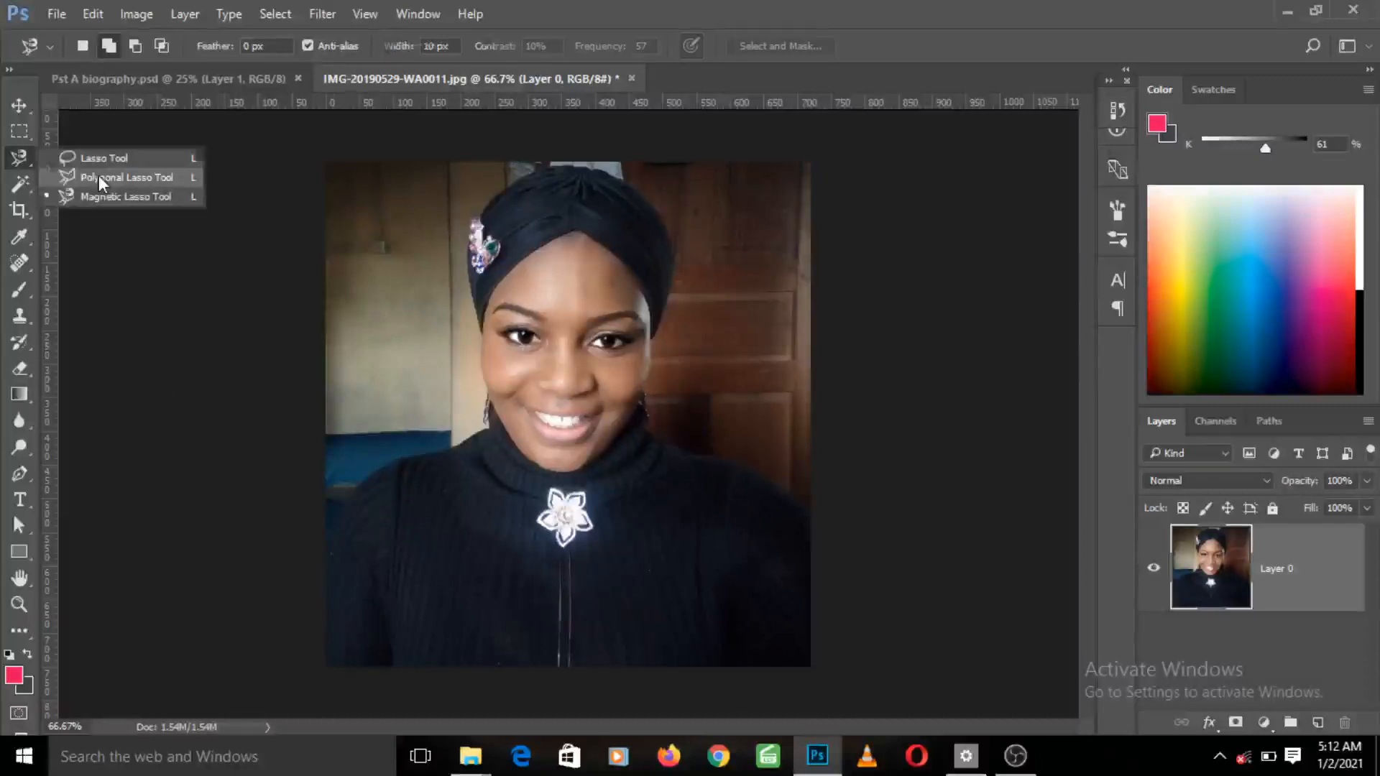
{"action": "left_click", "coordinate": [327, 550]}
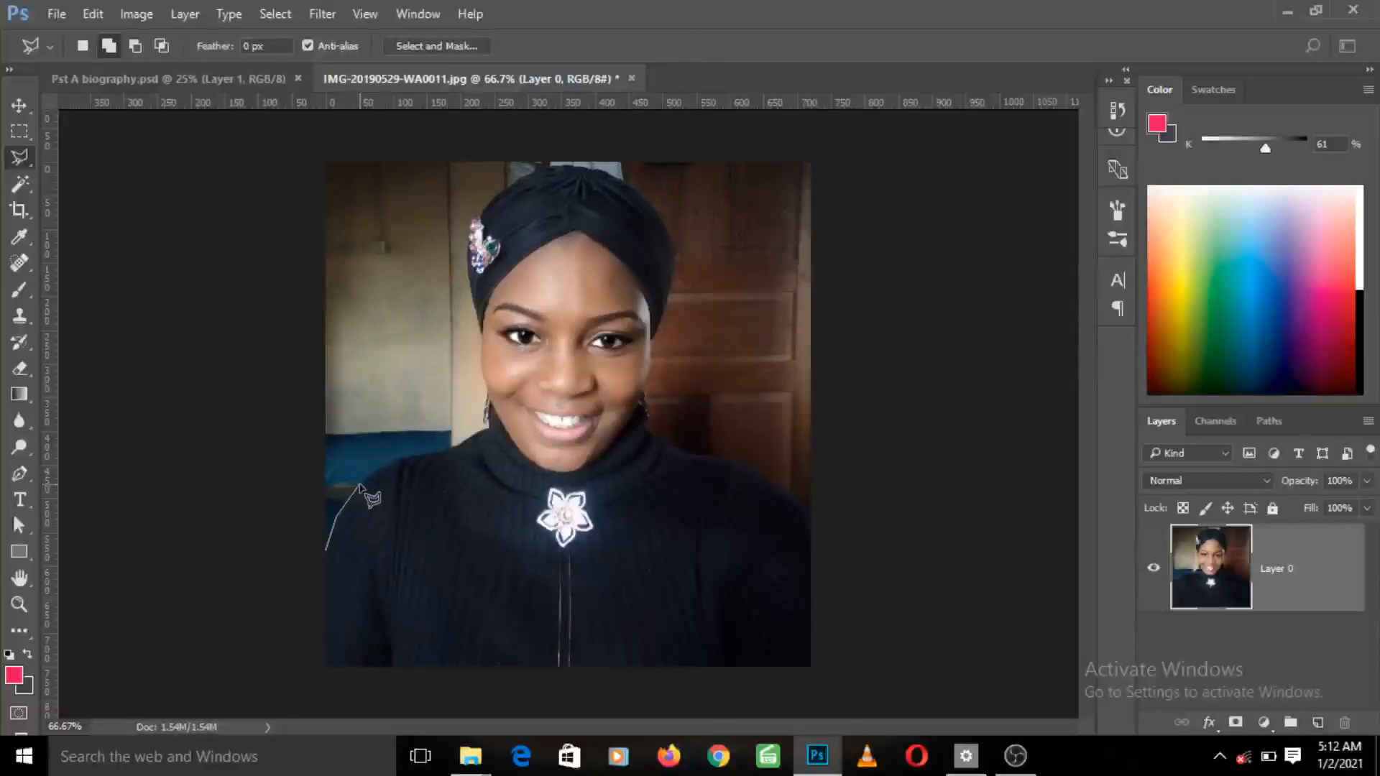
{"action": "left_click", "coordinate": [360, 485]}
{"action": "left_click", "coordinate": [387, 466]}
{"action": "left_click", "coordinate": [456, 449]}
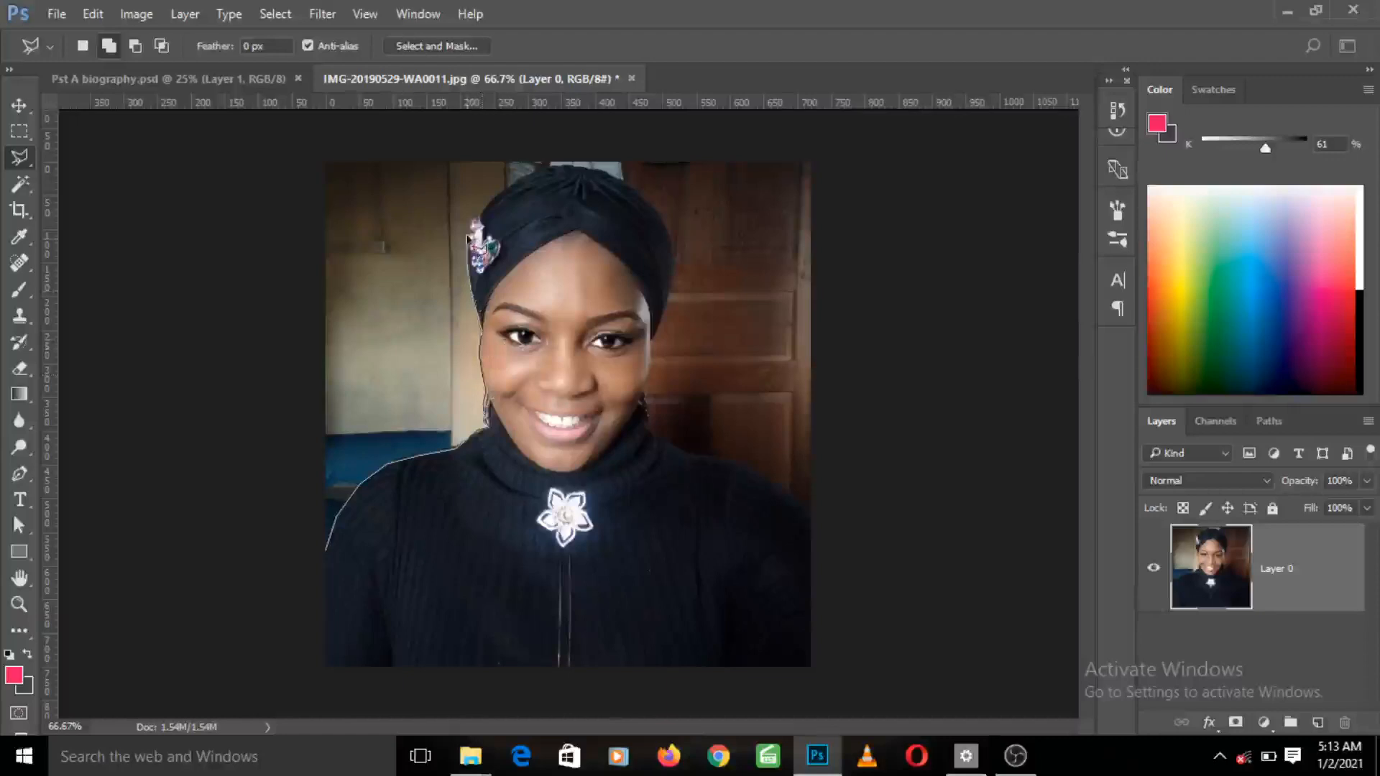
{"action": "left_click", "coordinate": [473, 221]}
{"action": "left_click", "coordinate": [499, 197]}
{"action": "left_click", "coordinate": [546, 170]}
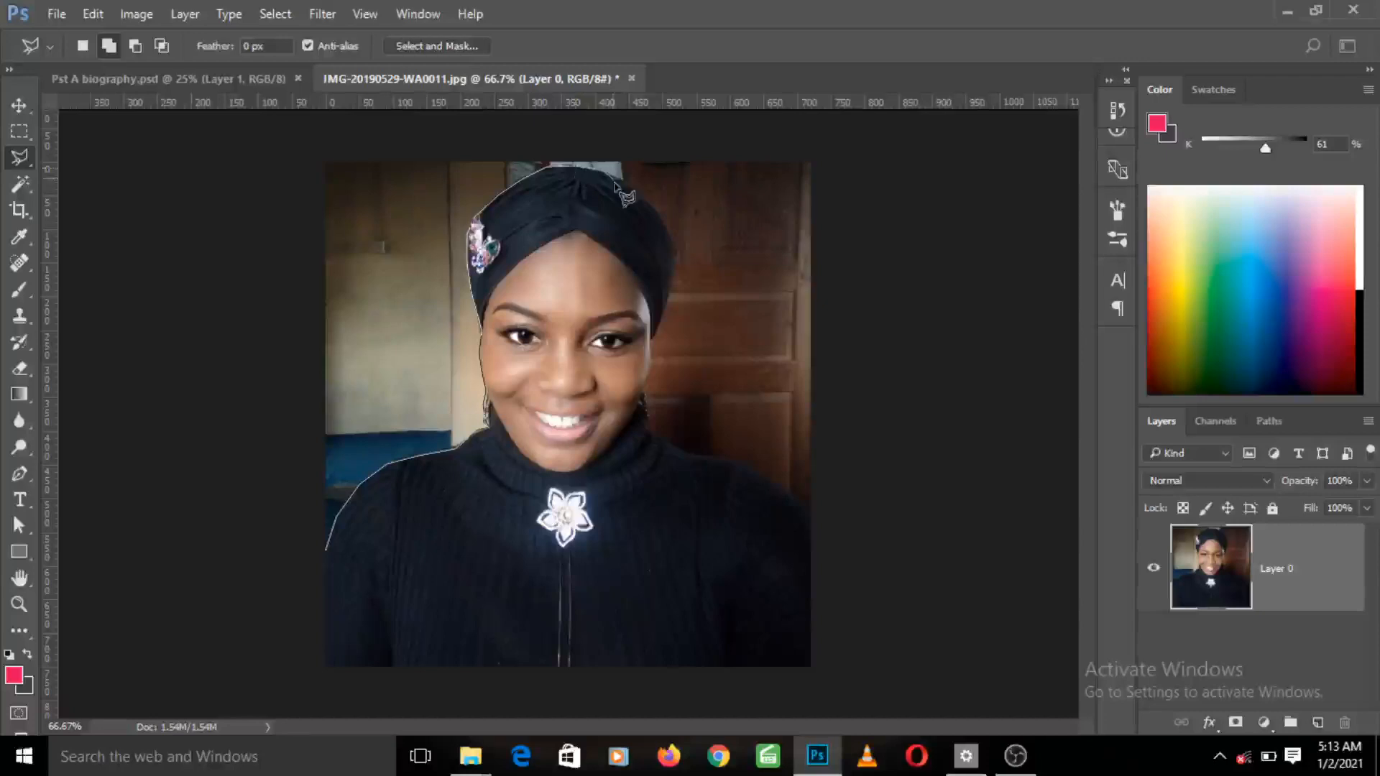
{"action": "left_click", "coordinate": [638, 191]}
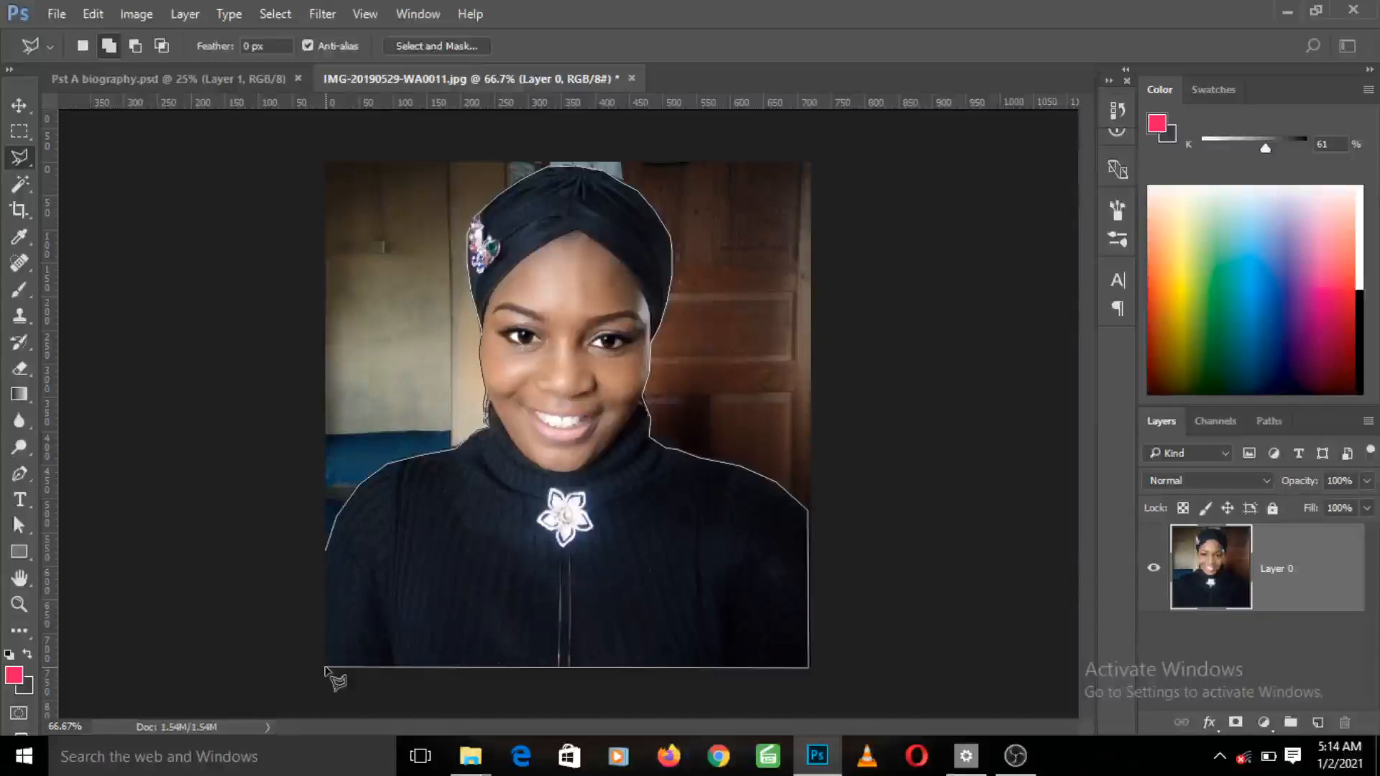
{"action": "left_click", "coordinate": [327, 548]}
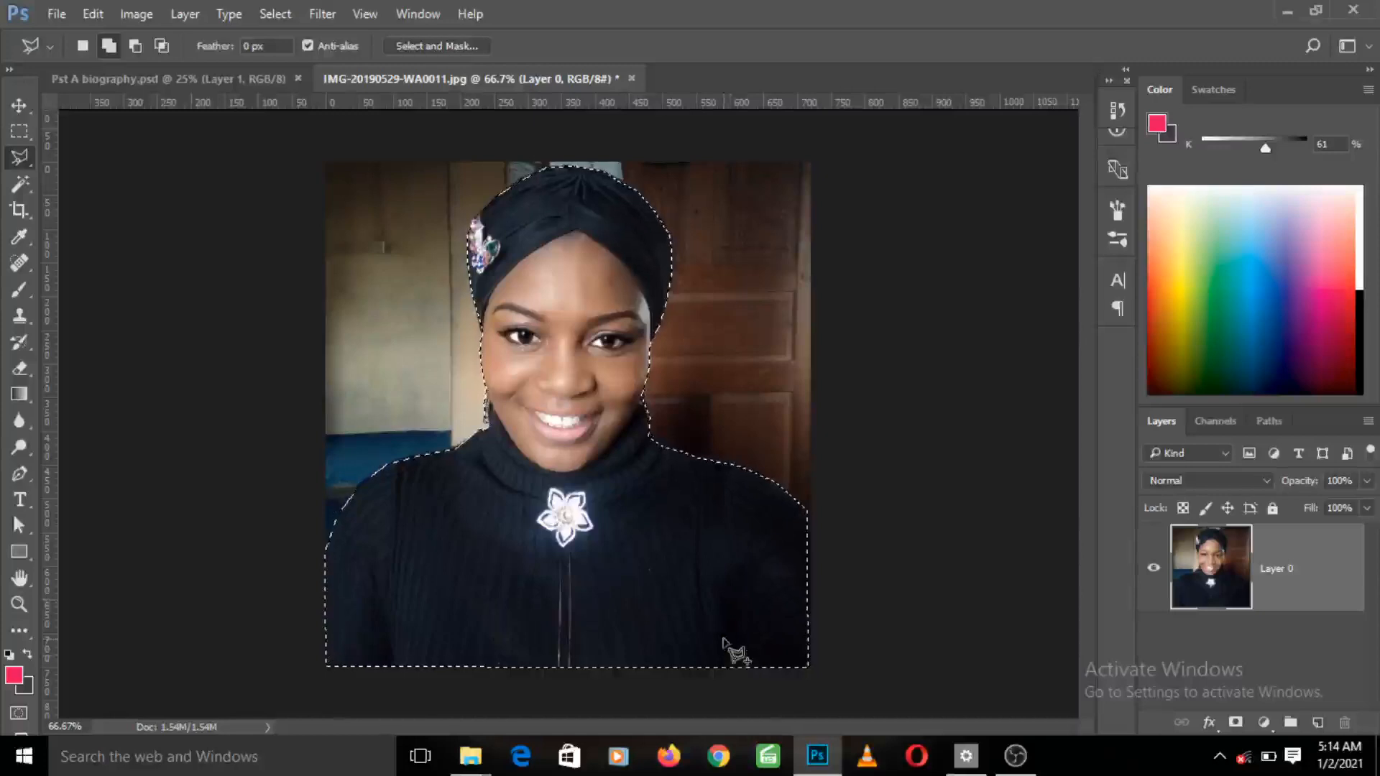
Step: Subtract a small polygon on the sweater's lower sleeve area from the selection, and undo the subtraction
{"action": "key", "text": "alt"}
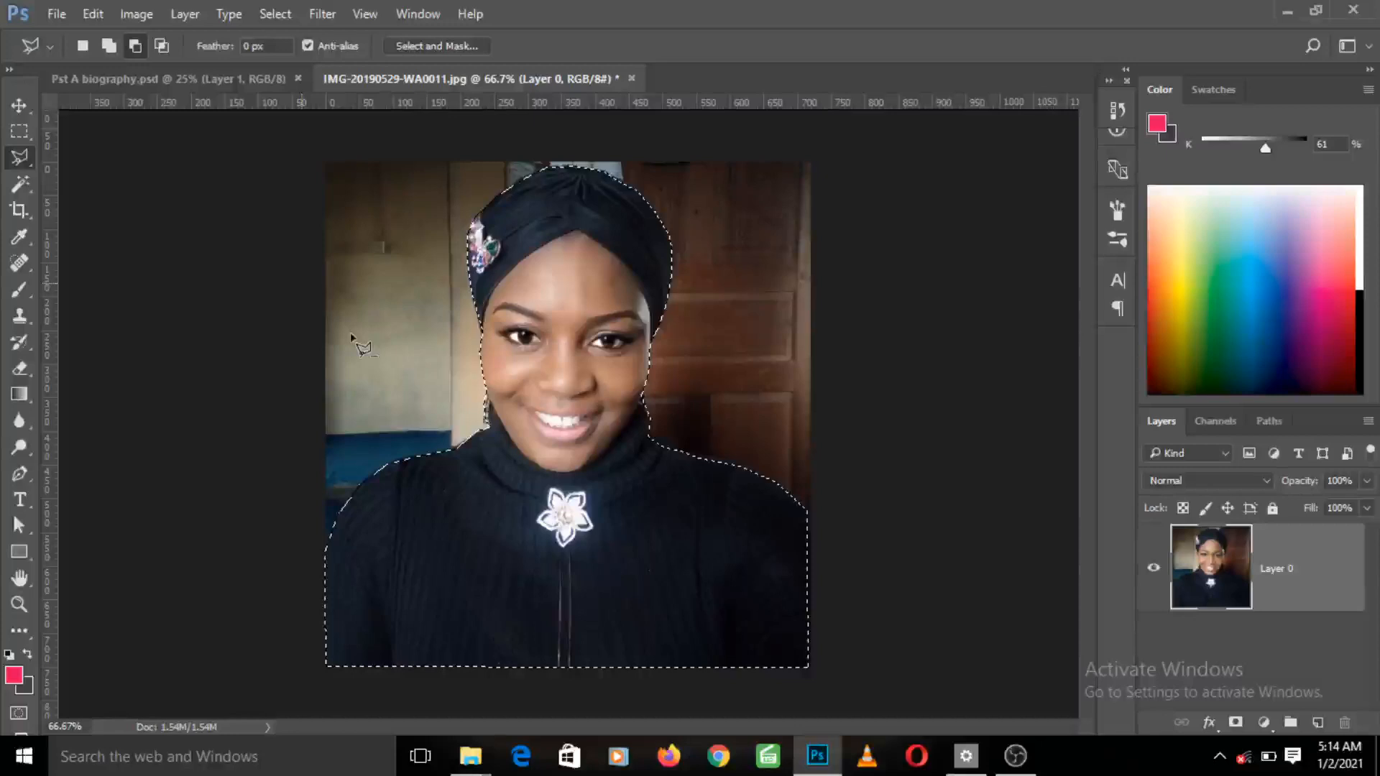
{"action": "left_click", "coordinate": [722, 621]}
{"action": "left_click", "coordinate": [732, 666]}
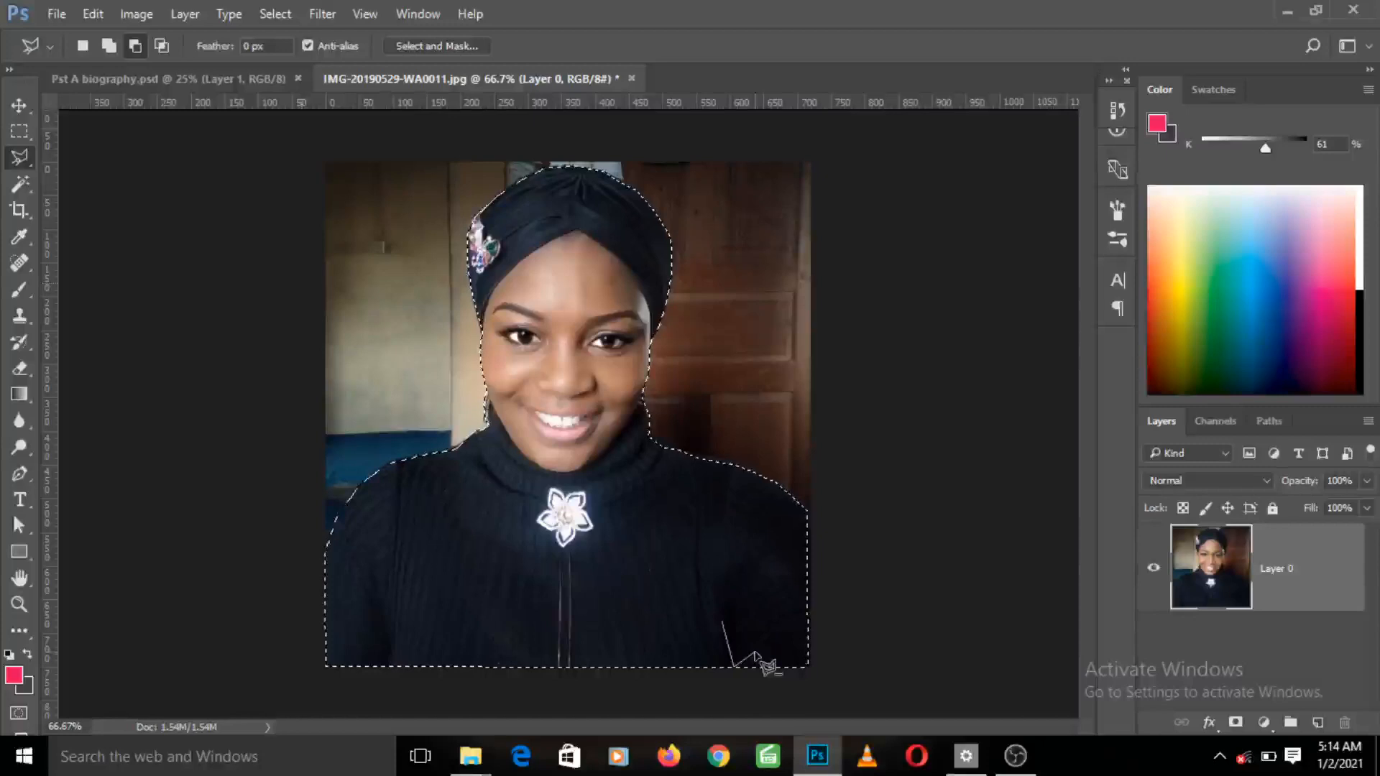
{"action": "left_click", "coordinate": [767, 659]}
{"action": "left_click", "coordinate": [756, 613]}
{"action": "left_click", "coordinate": [732, 583]}
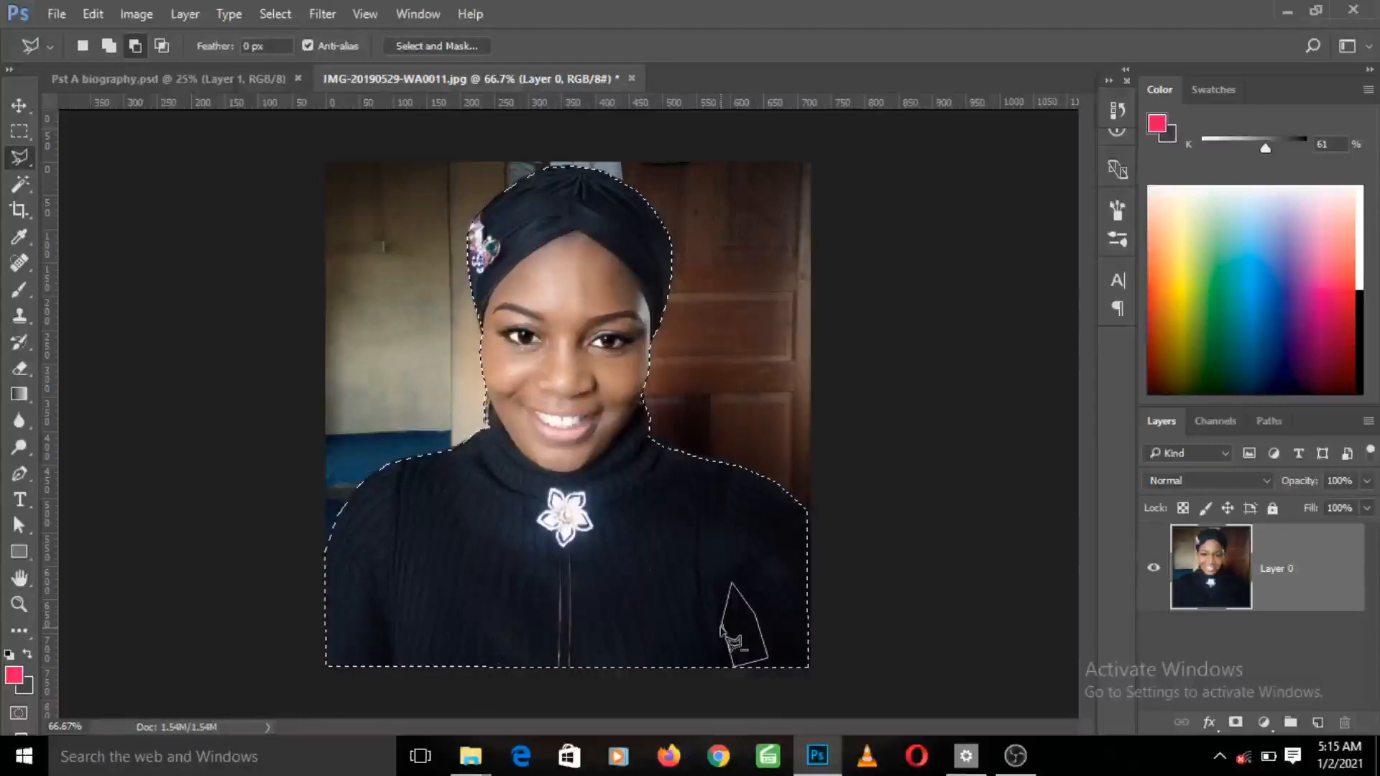
{"action": "left_click", "coordinate": [722, 623]}
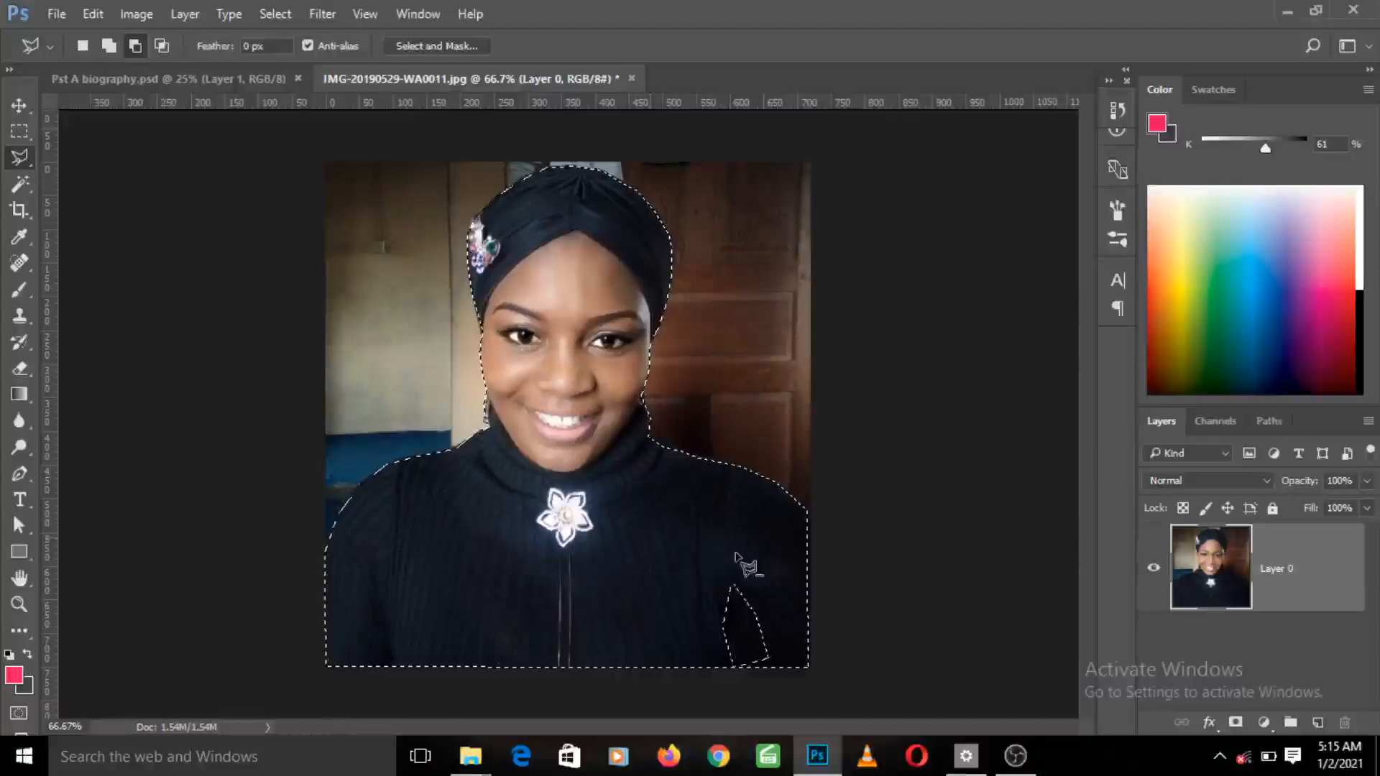
{"action": "key", "text": "ctrl+z"}
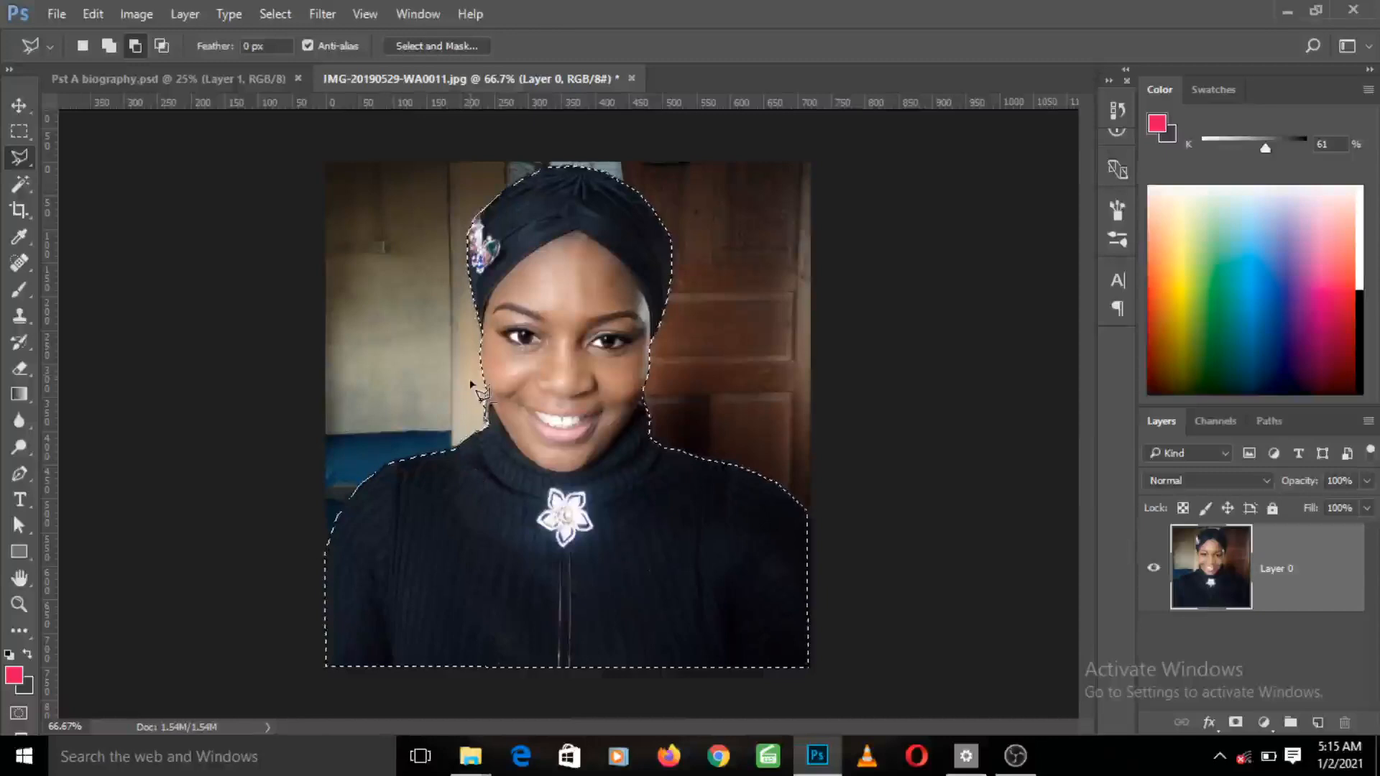
Step: Open the selection in Select and Mask and set the view mode to On White
{"action": "left_click", "coordinate": [451, 46]}
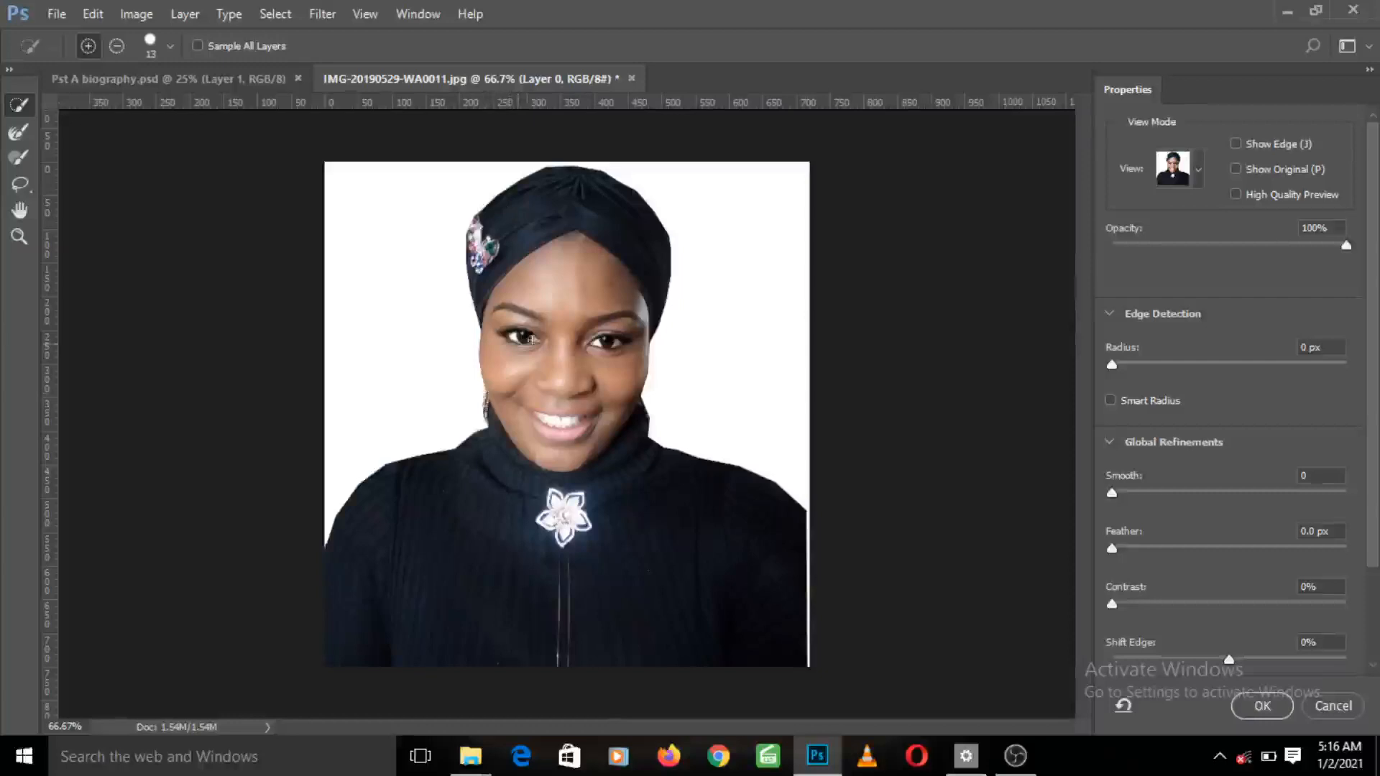
{"action": "left_click", "coordinate": [1196, 172]}
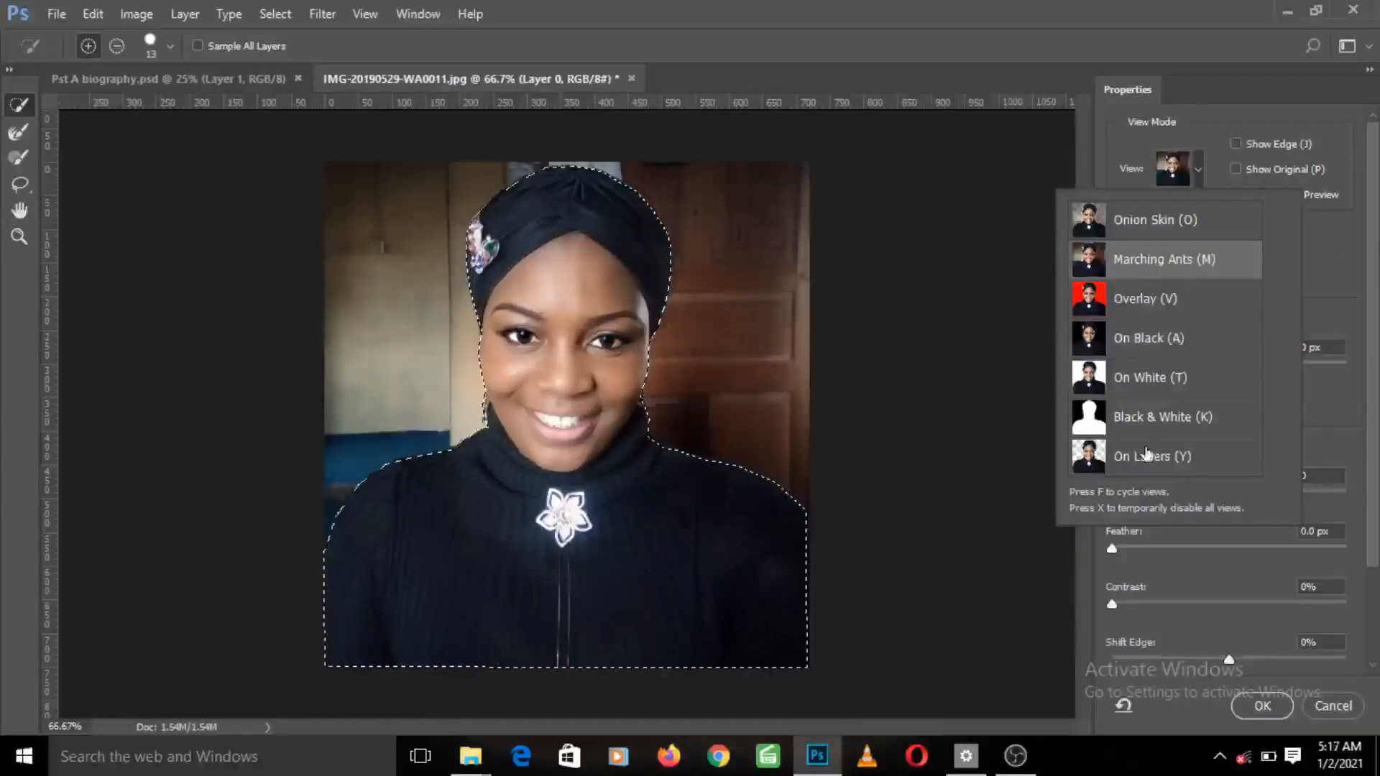
{"action": "left_click", "coordinate": [1141, 392]}
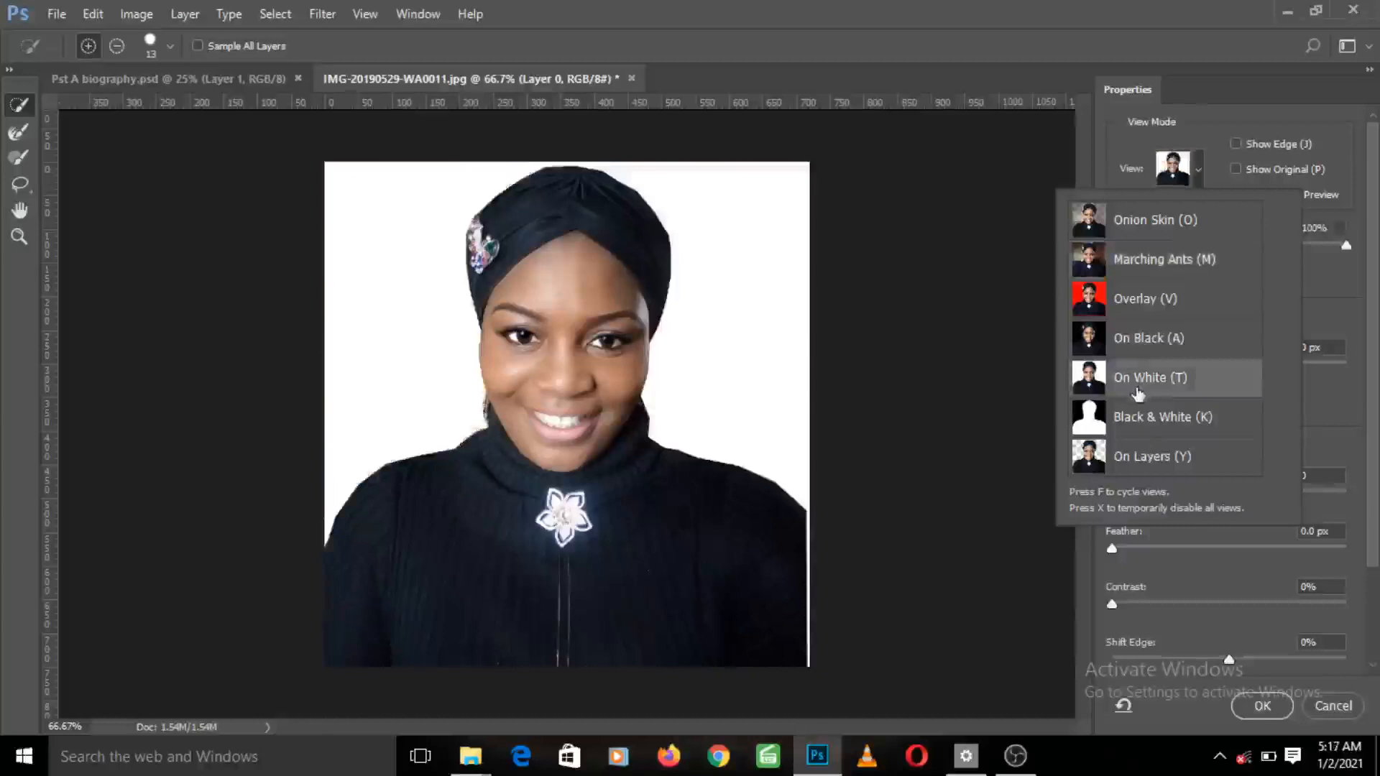
{"action": "left_click", "coordinate": [1279, 220]}
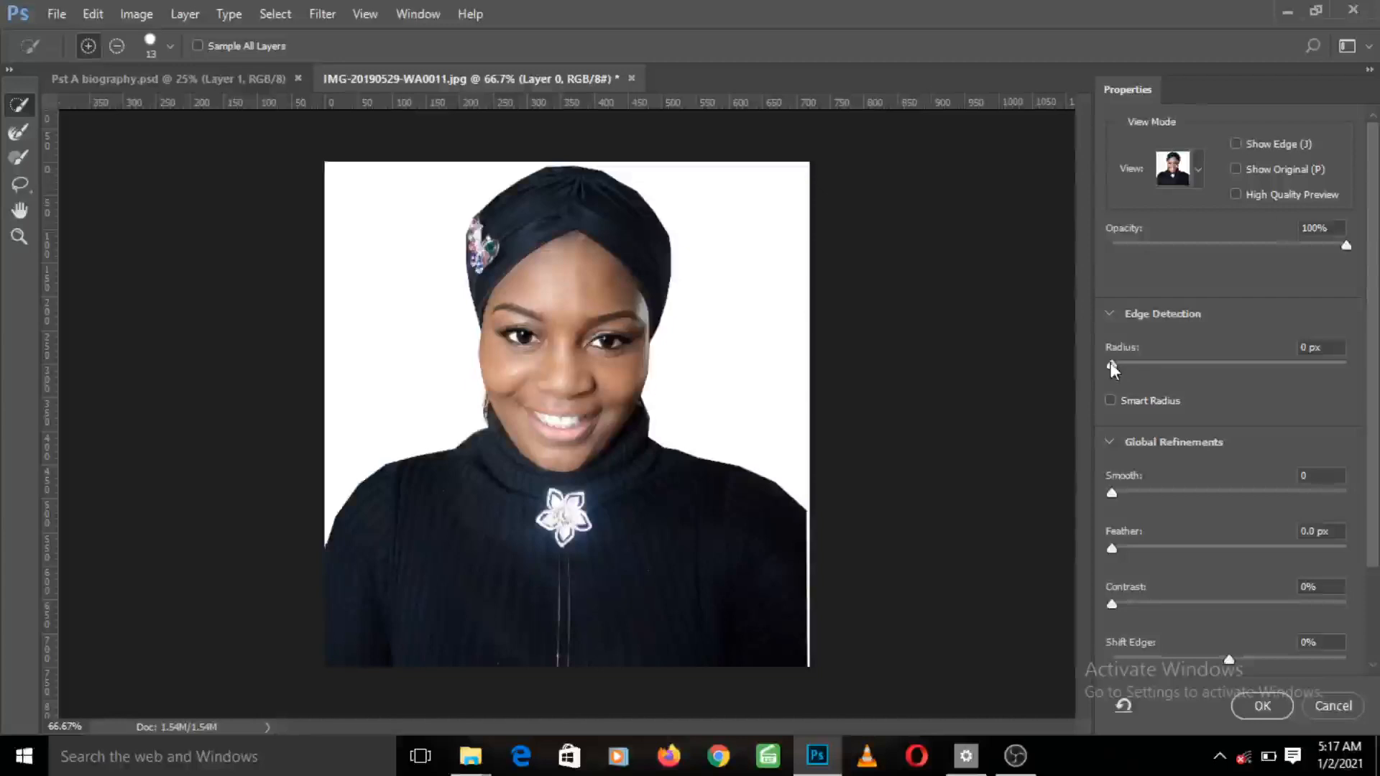
Step: Enable Smart Radius, set the edge detection radius to 0 px and set Smooth to 5
{"action": "left_click_drag", "start_coordinate": [1112, 365], "coordinate": [1135, 379]}
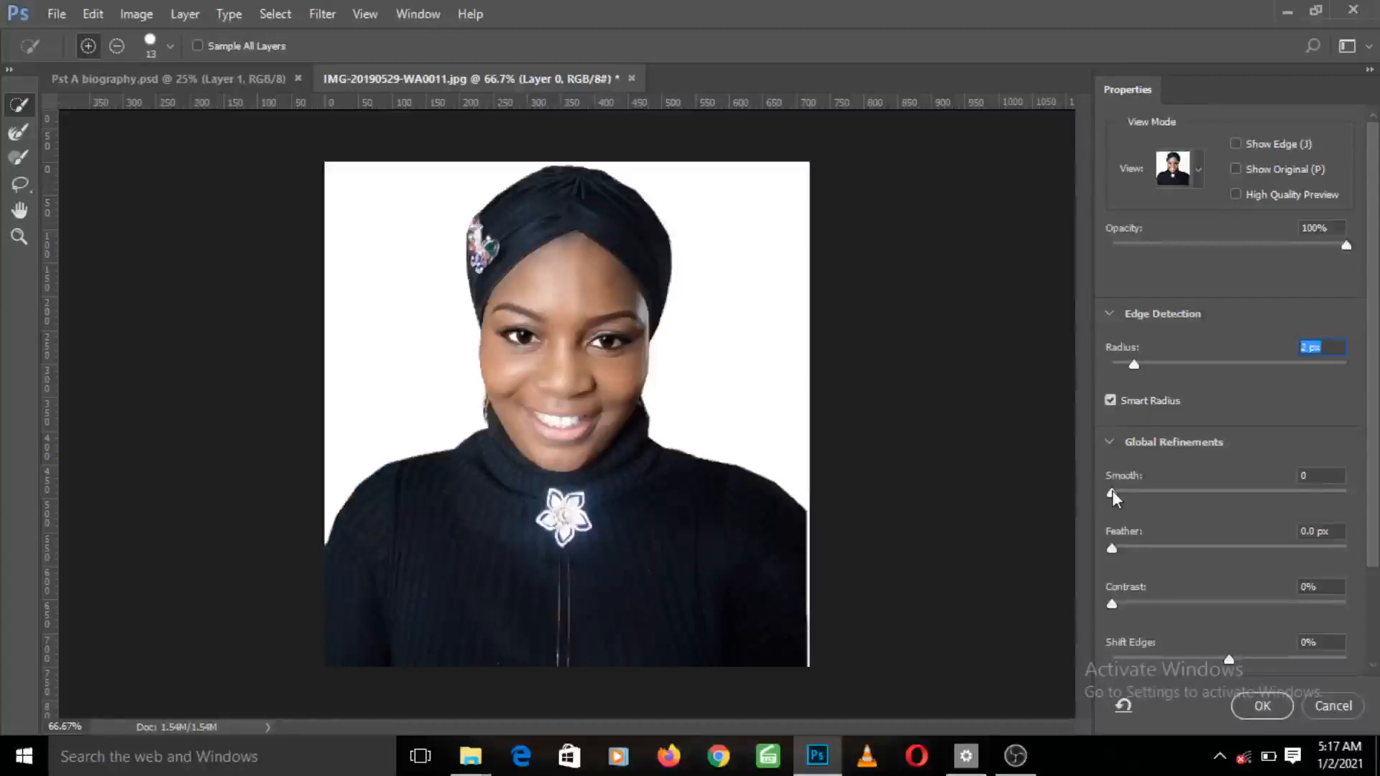
{"action": "left_click_drag", "start_coordinate": [1111, 491], "coordinate": [1234, 494]}
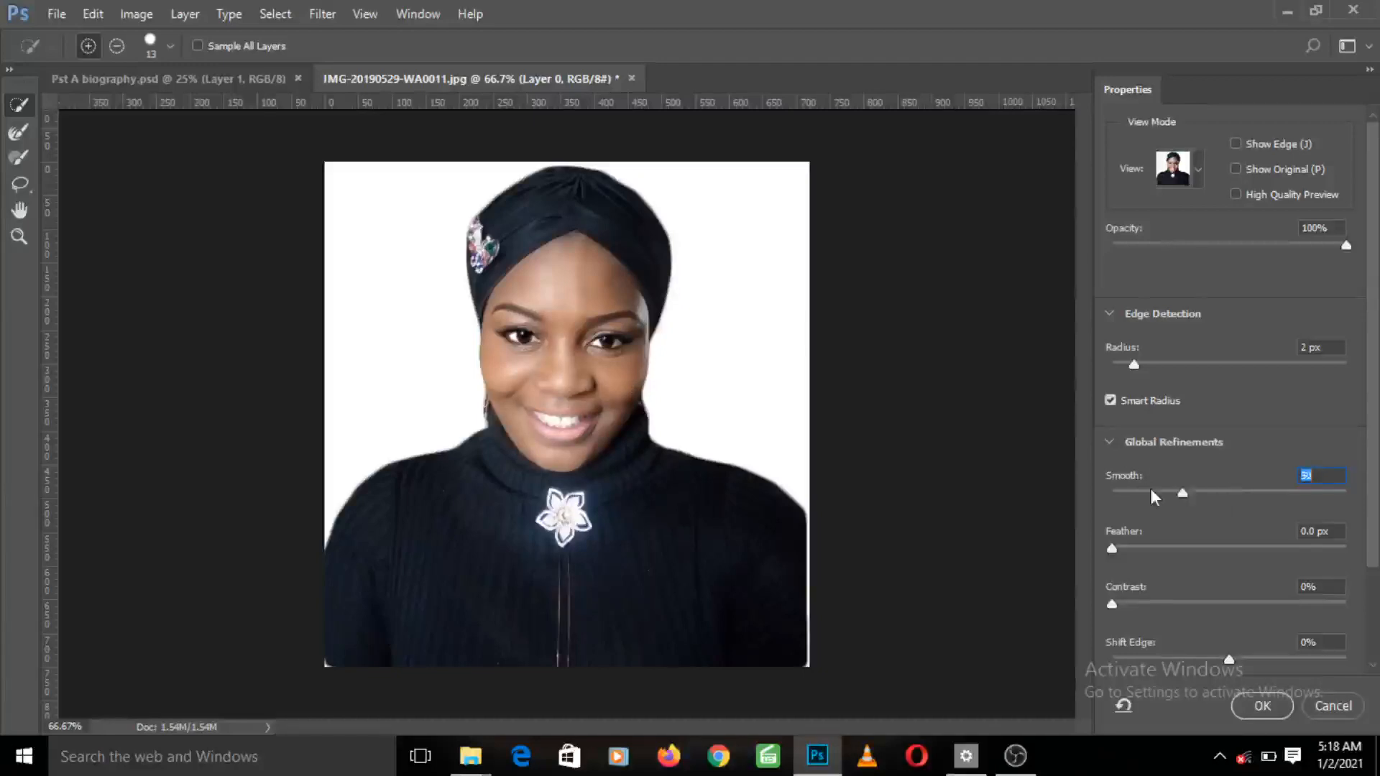
{"action": "left_click_drag", "start_coordinate": [1151, 491], "coordinate": [1121, 493]}
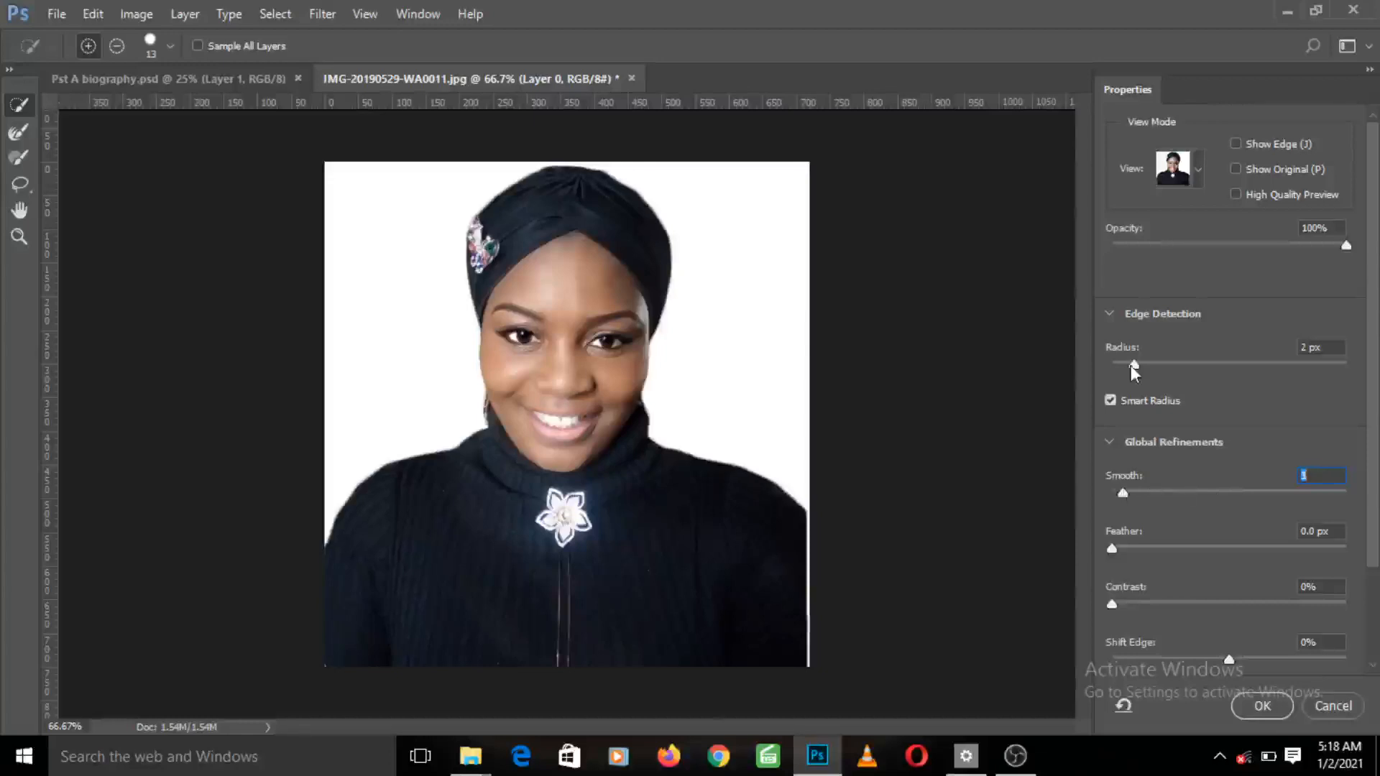
{"action": "left_click_drag", "start_coordinate": [1129, 365], "coordinate": [1124, 365]}
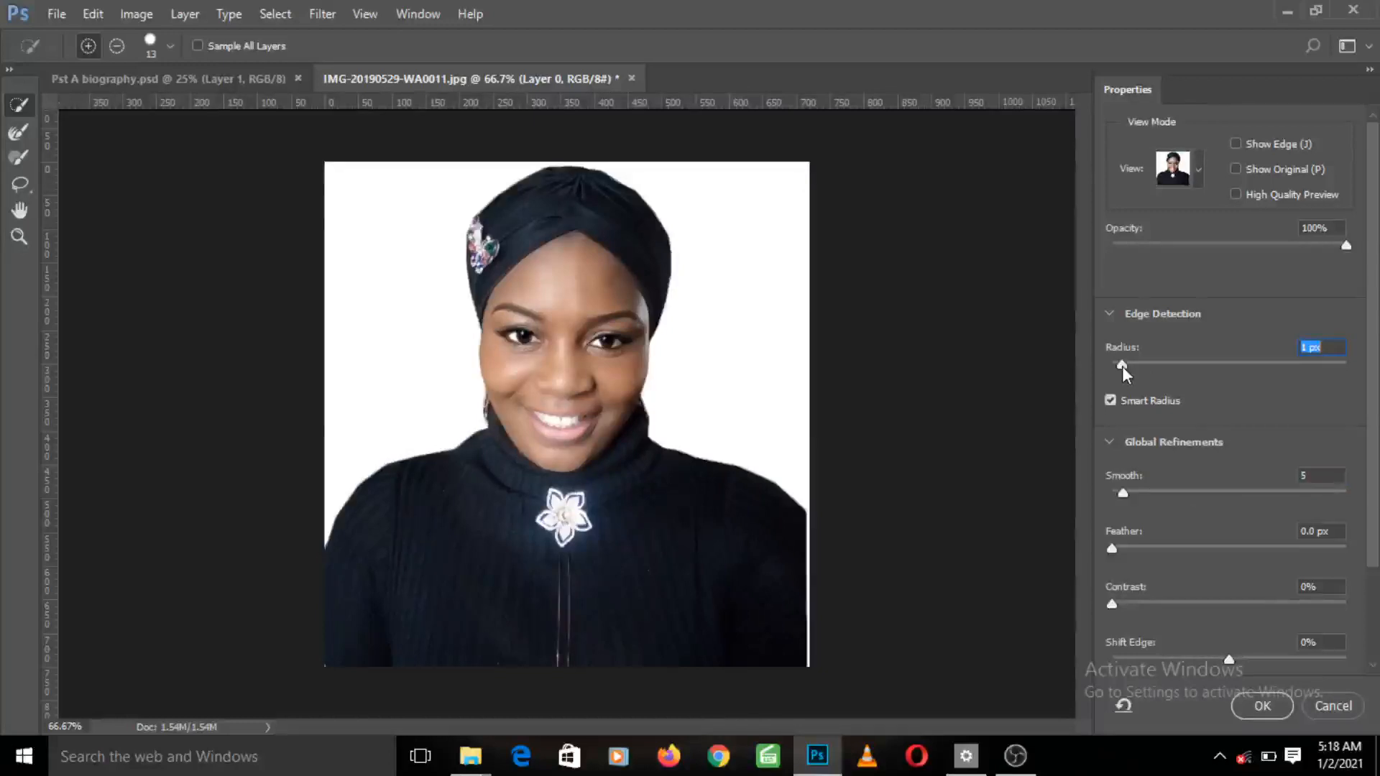
{"action": "left_click_drag", "start_coordinate": [1122, 365], "coordinate": [1118, 367]}
Step: Try stronger feathering on the selection edge, and settle on a Feather of 1.0 px
{"action": "left_click_drag", "start_coordinate": [1111, 549], "coordinate": [1193, 545]}
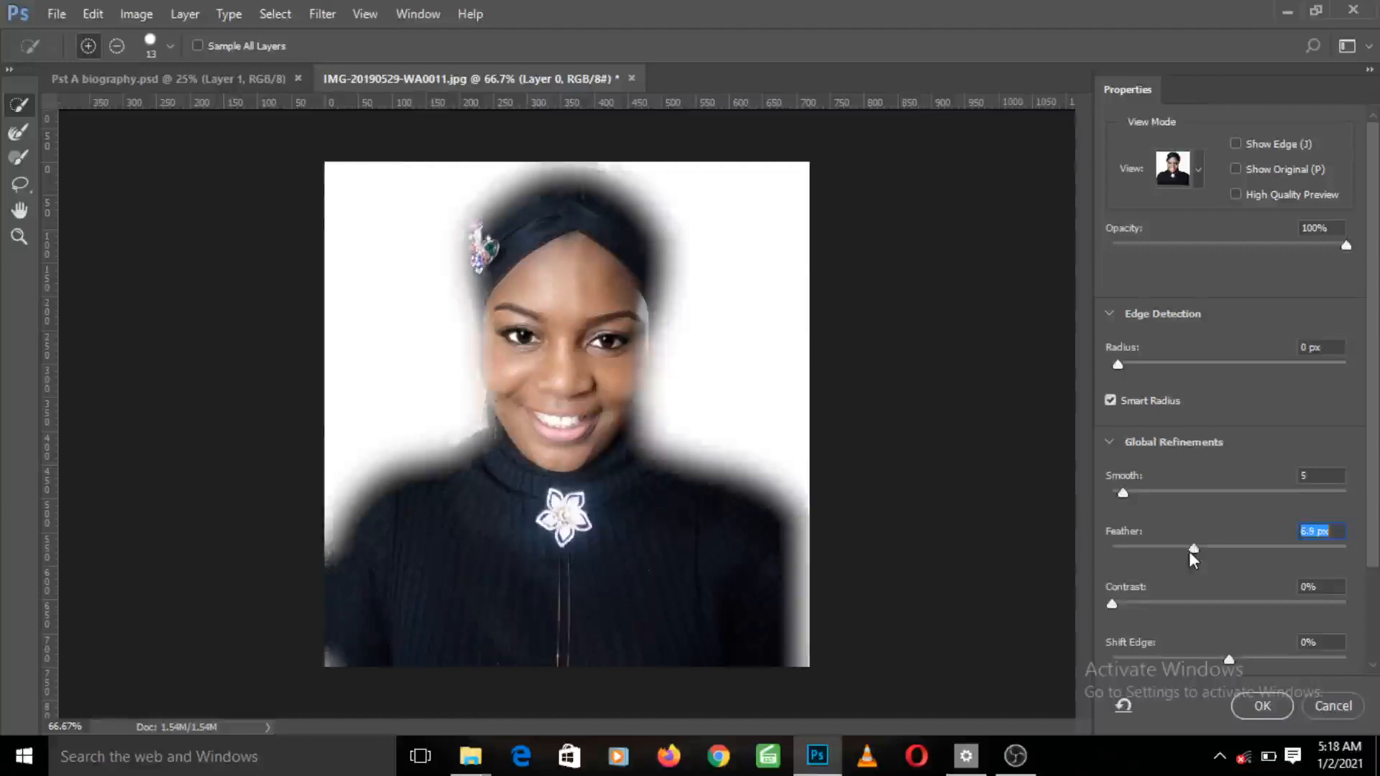
{"action": "left_click_drag", "start_coordinate": [1192, 548], "coordinate": [1172, 548]}
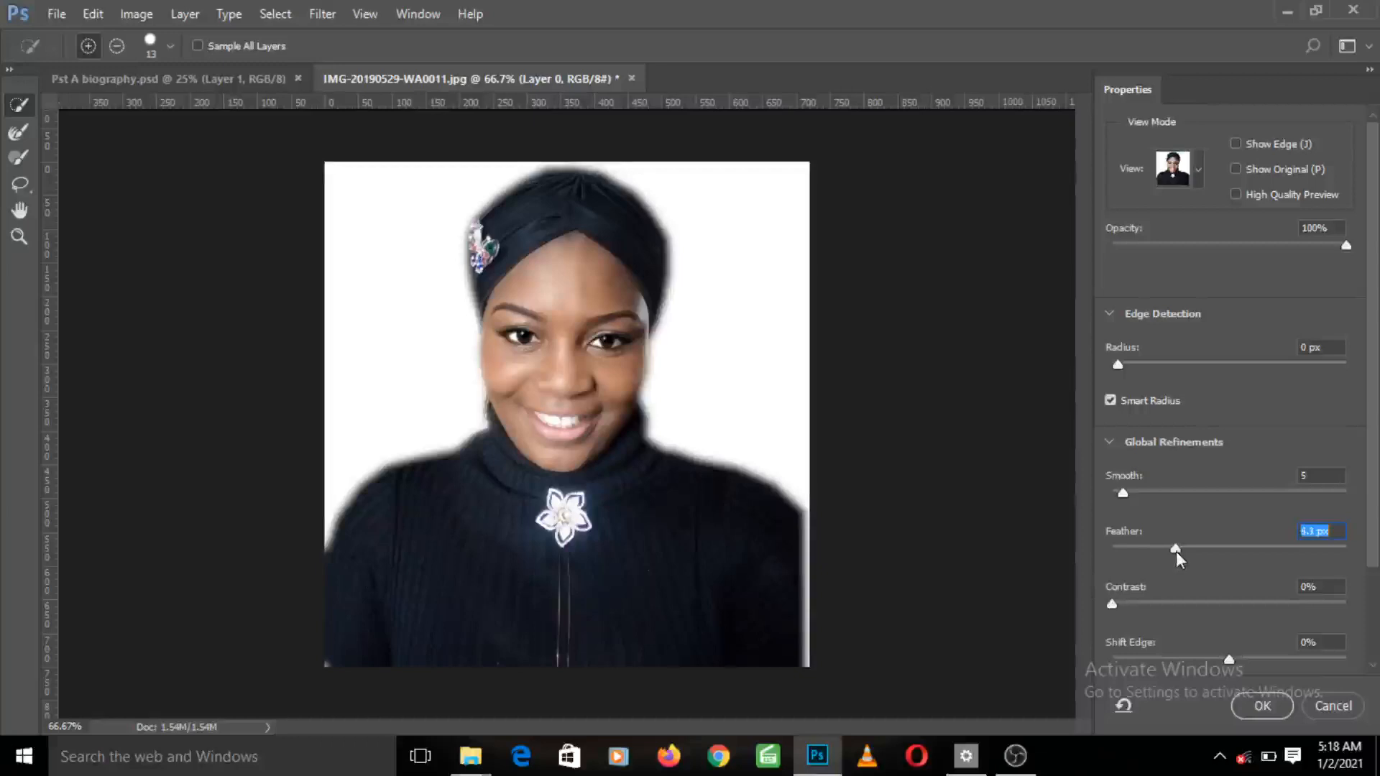
{"action": "key", "text": "Down"}
{"action": "key", "text": "Down"}
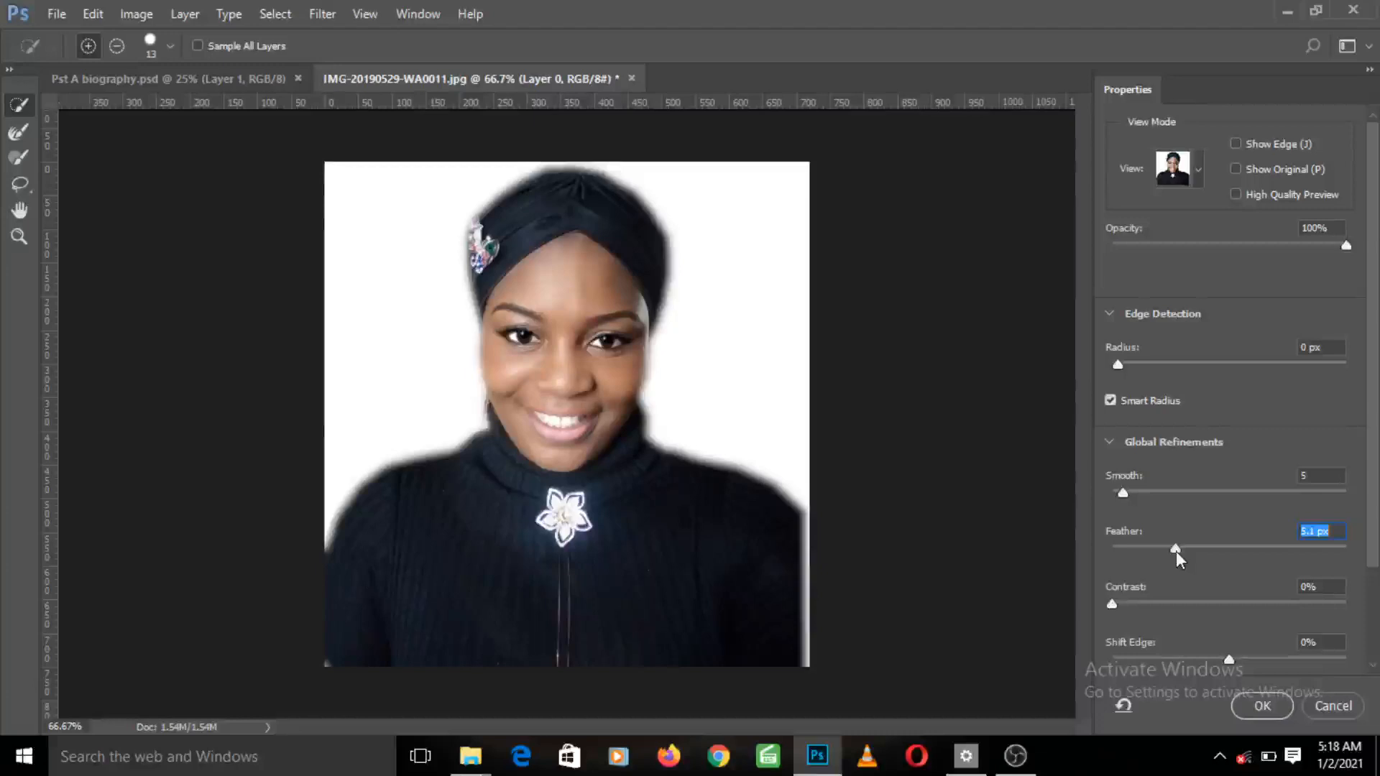
{"action": "left_click_drag", "start_coordinate": [1175, 553], "coordinate": [1133, 558]}
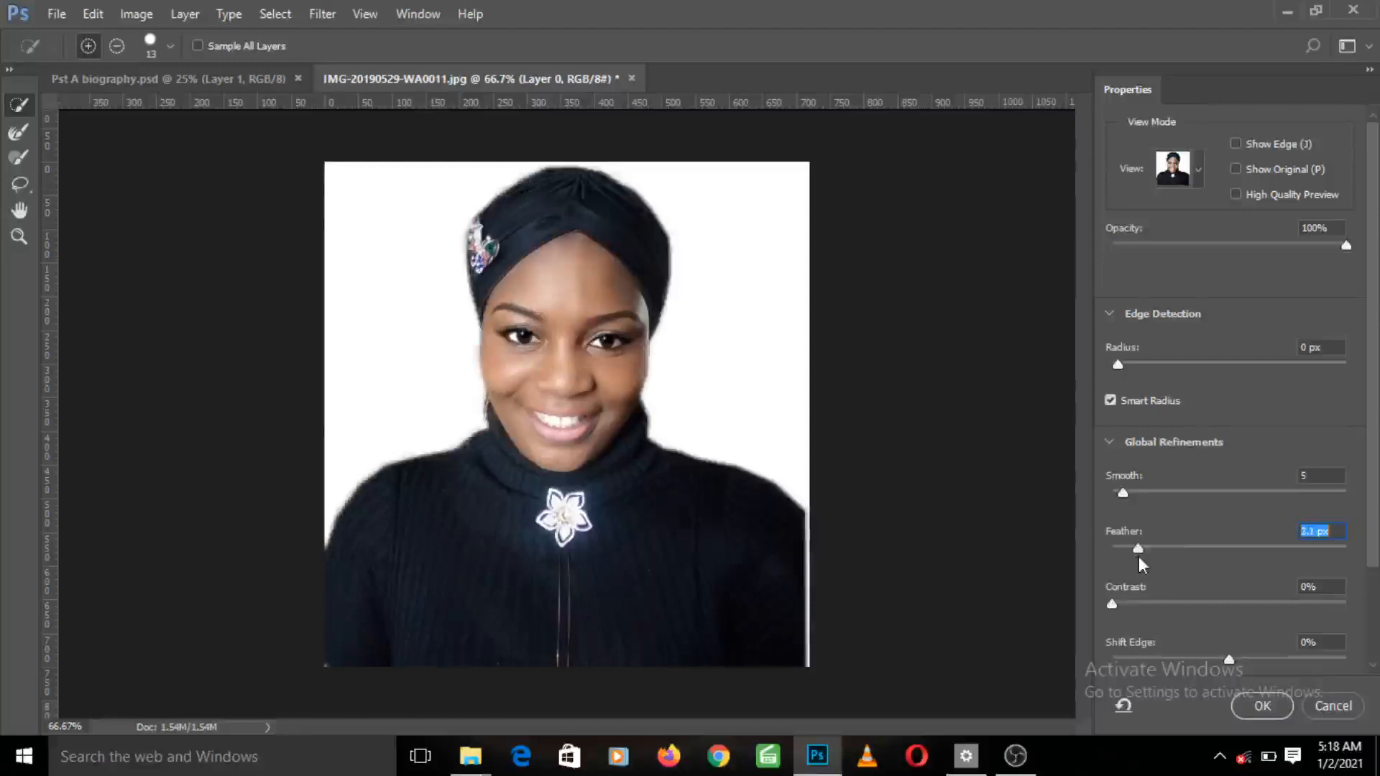
{"action": "left_click_drag", "start_coordinate": [1133, 558], "coordinate": [1127, 557]}
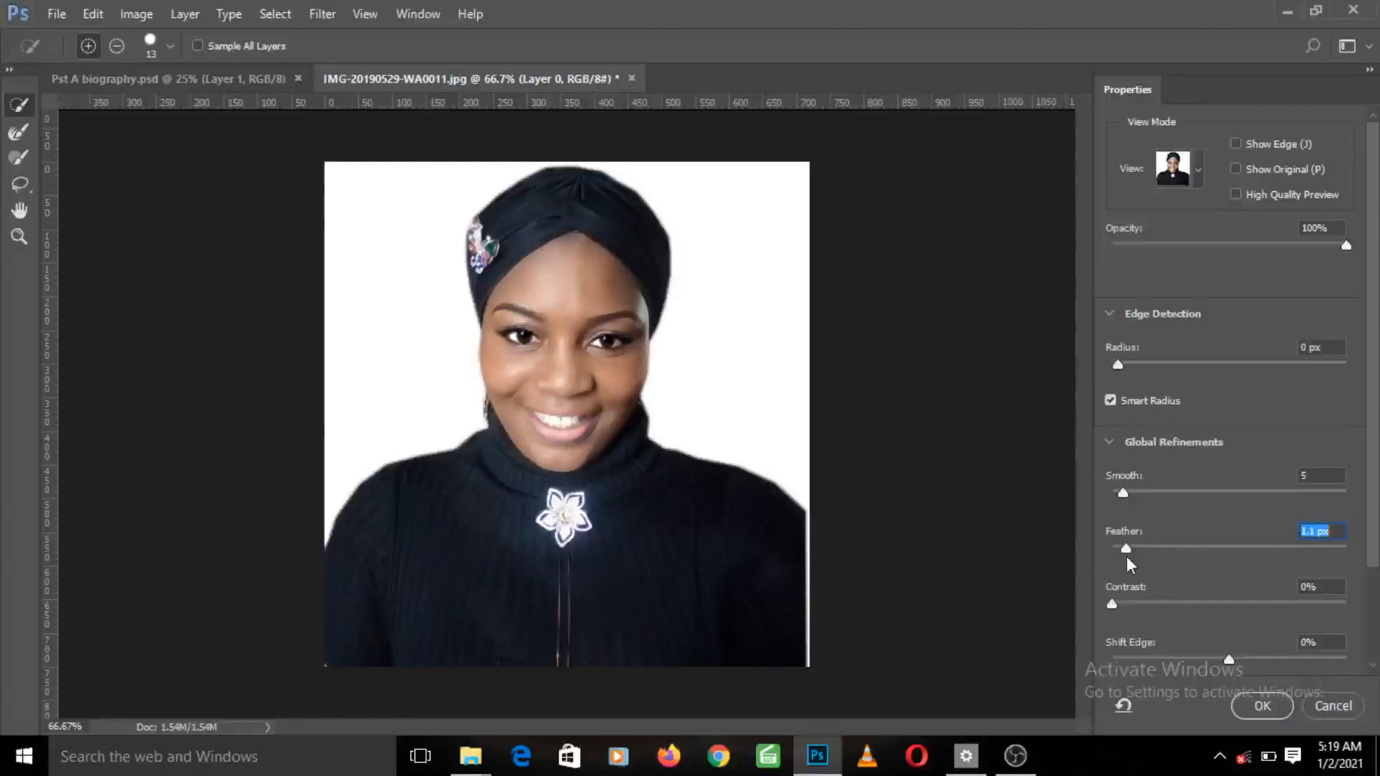
{"action": "left_click_drag", "start_coordinate": [1126, 558], "coordinate": [1126, 557]}
Step: Set the edge Contrast to 16% and Shift Edge to 0, and apply the refinements to the selection
{"action": "left_click_drag", "start_coordinate": [1116, 604], "coordinate": [1265, 602]}
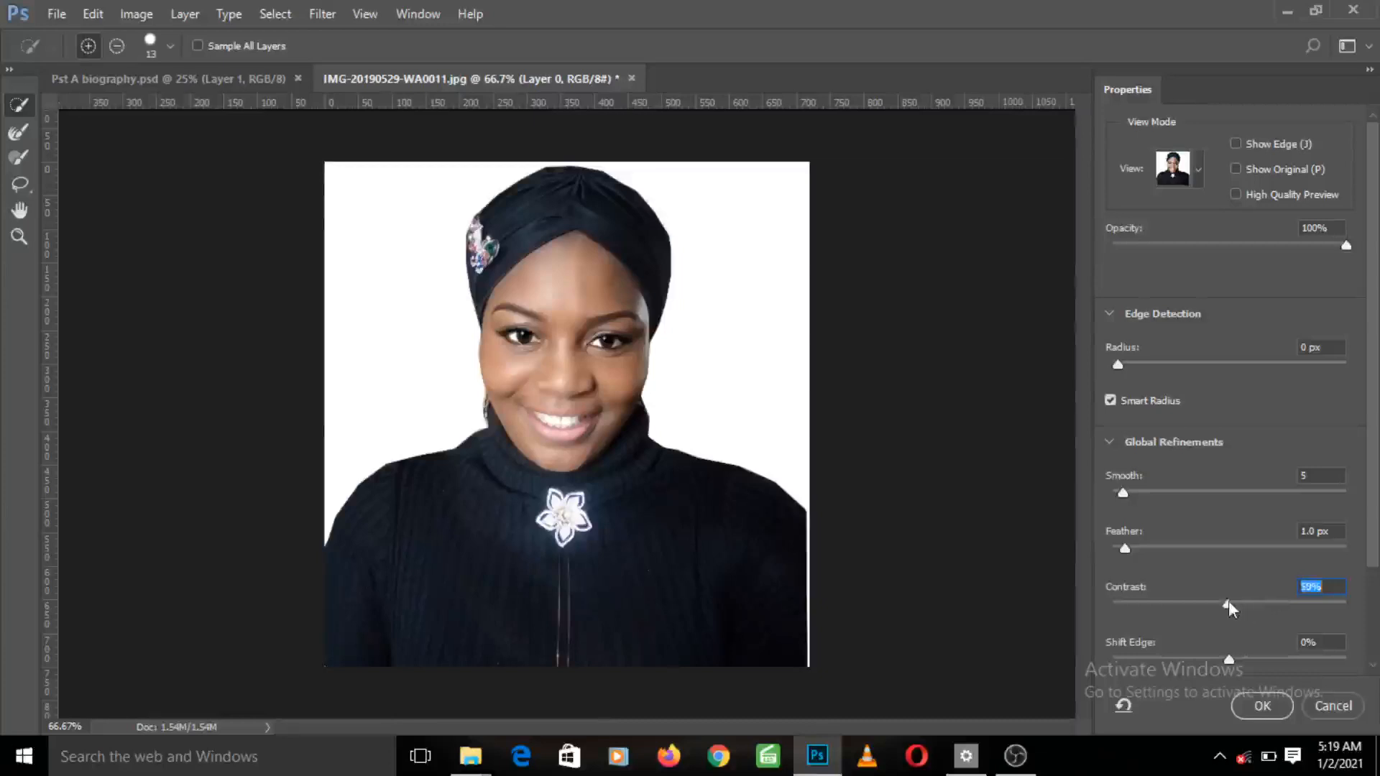
{"action": "left_click_drag", "start_coordinate": [1229, 607], "coordinate": [1150, 614]}
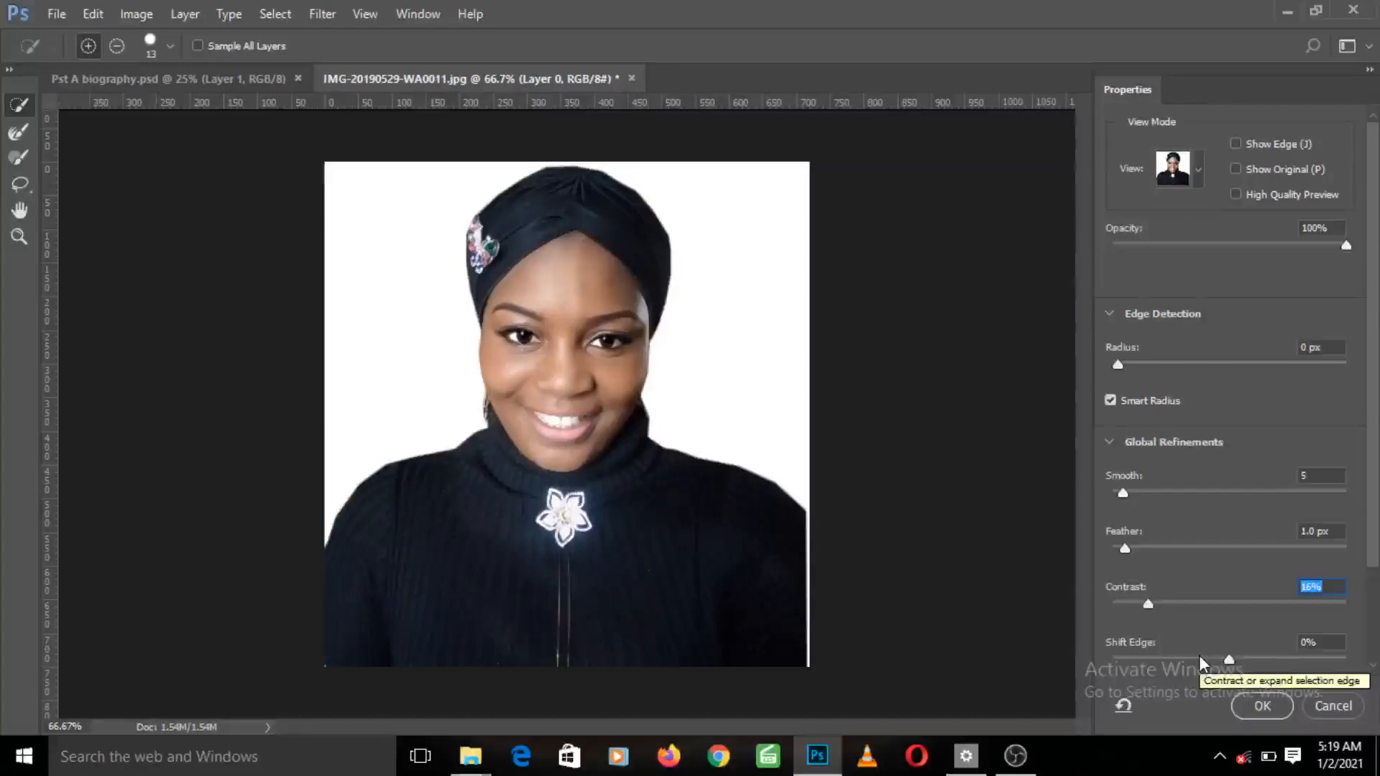
{"action": "left_click_drag", "start_coordinate": [1228, 659], "coordinate": [1275, 661]}
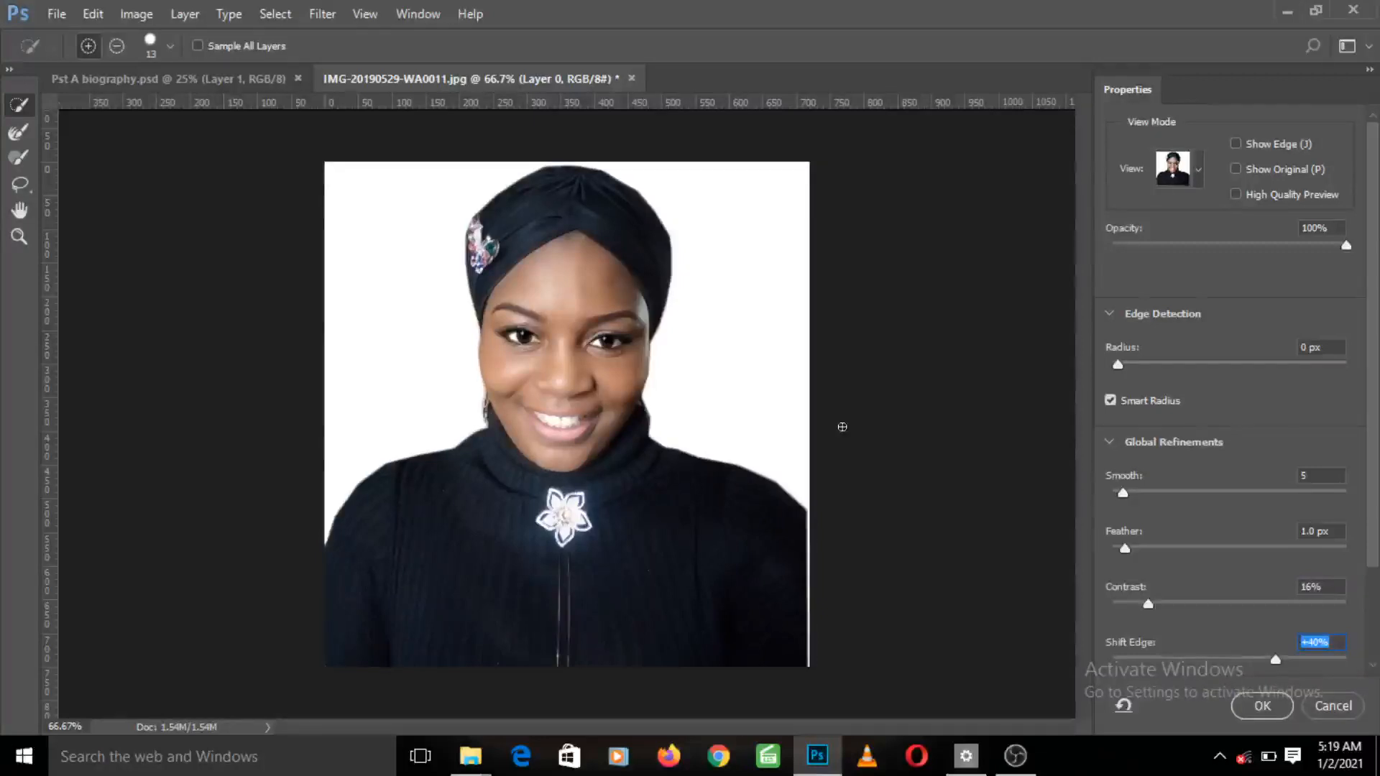
{"action": "left_click_drag", "start_coordinate": [1276, 659], "coordinate": [1176, 661]}
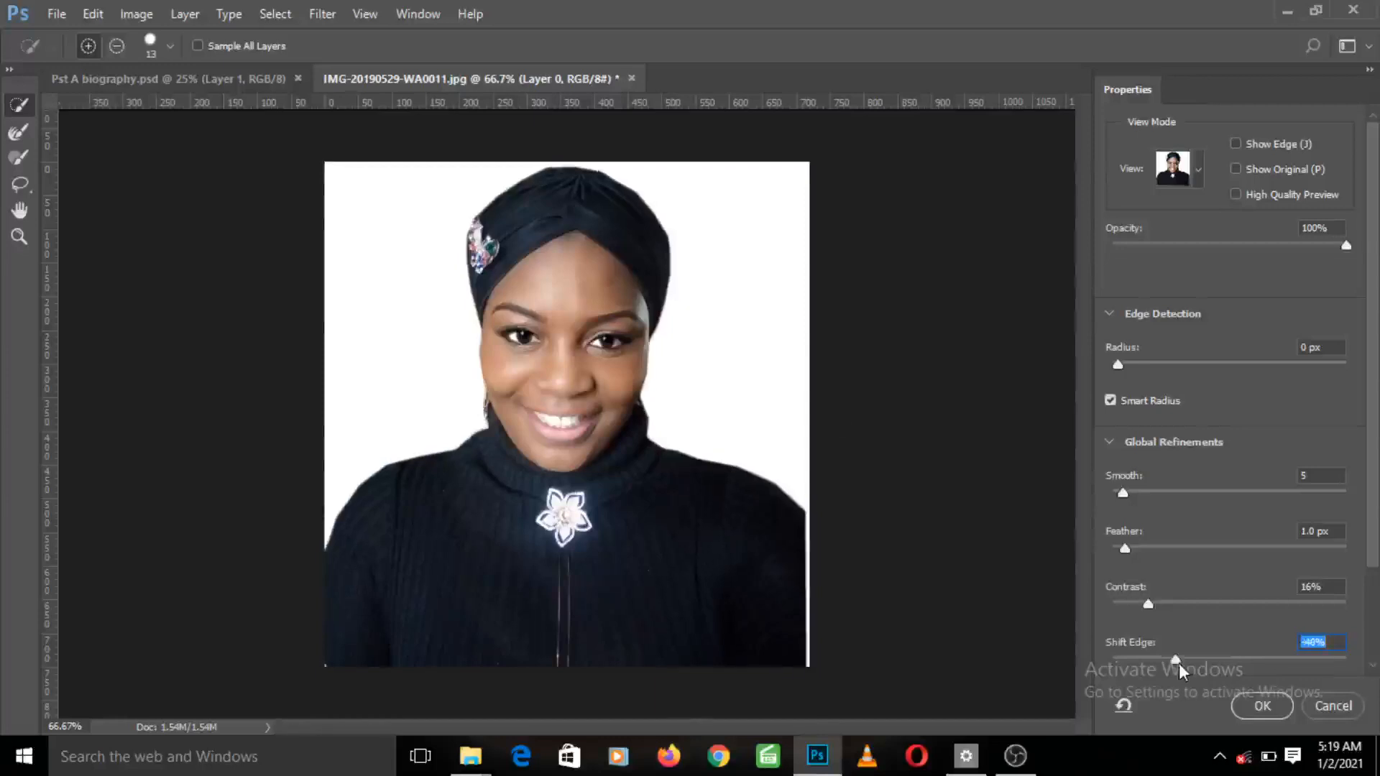
{"action": "left_click_drag", "start_coordinate": [1179, 659], "coordinate": [1210, 658]}
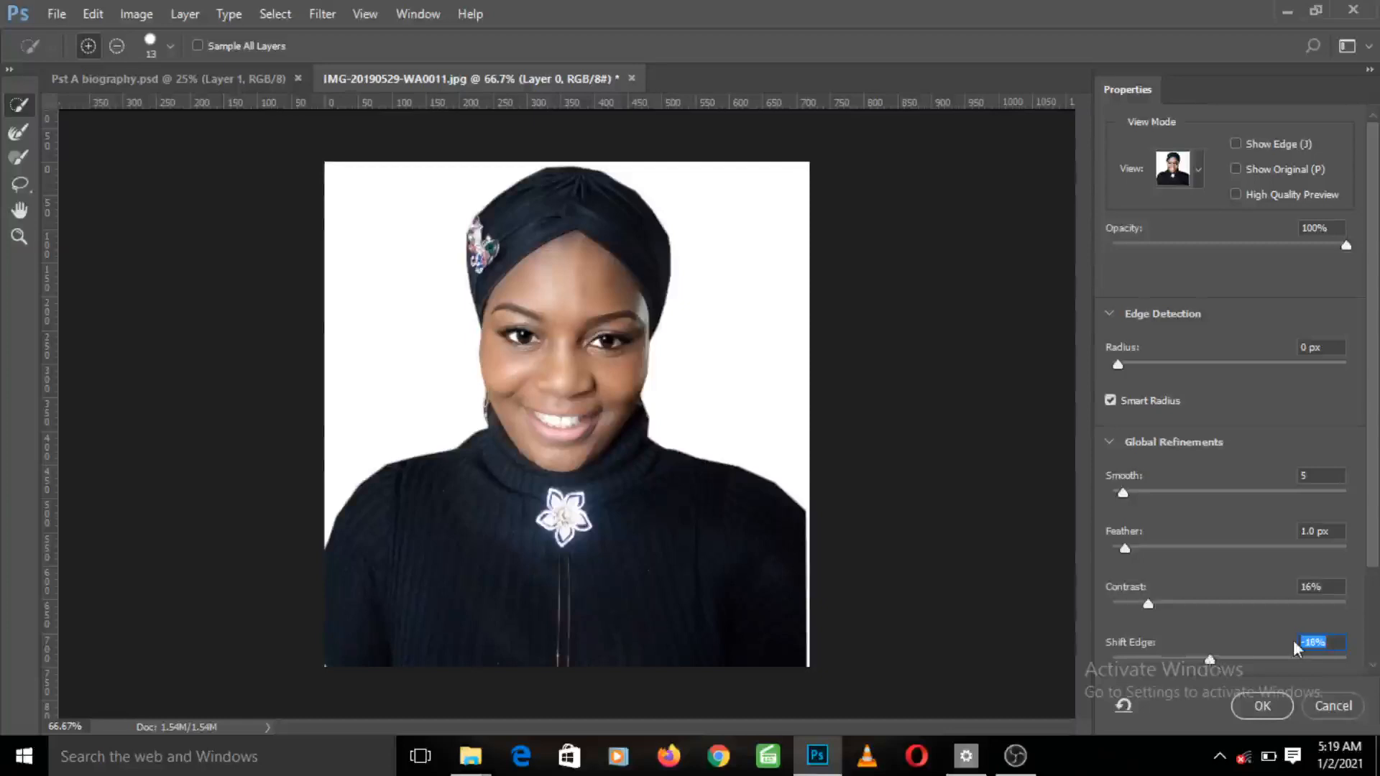
{"action": "type", "text": "0"}
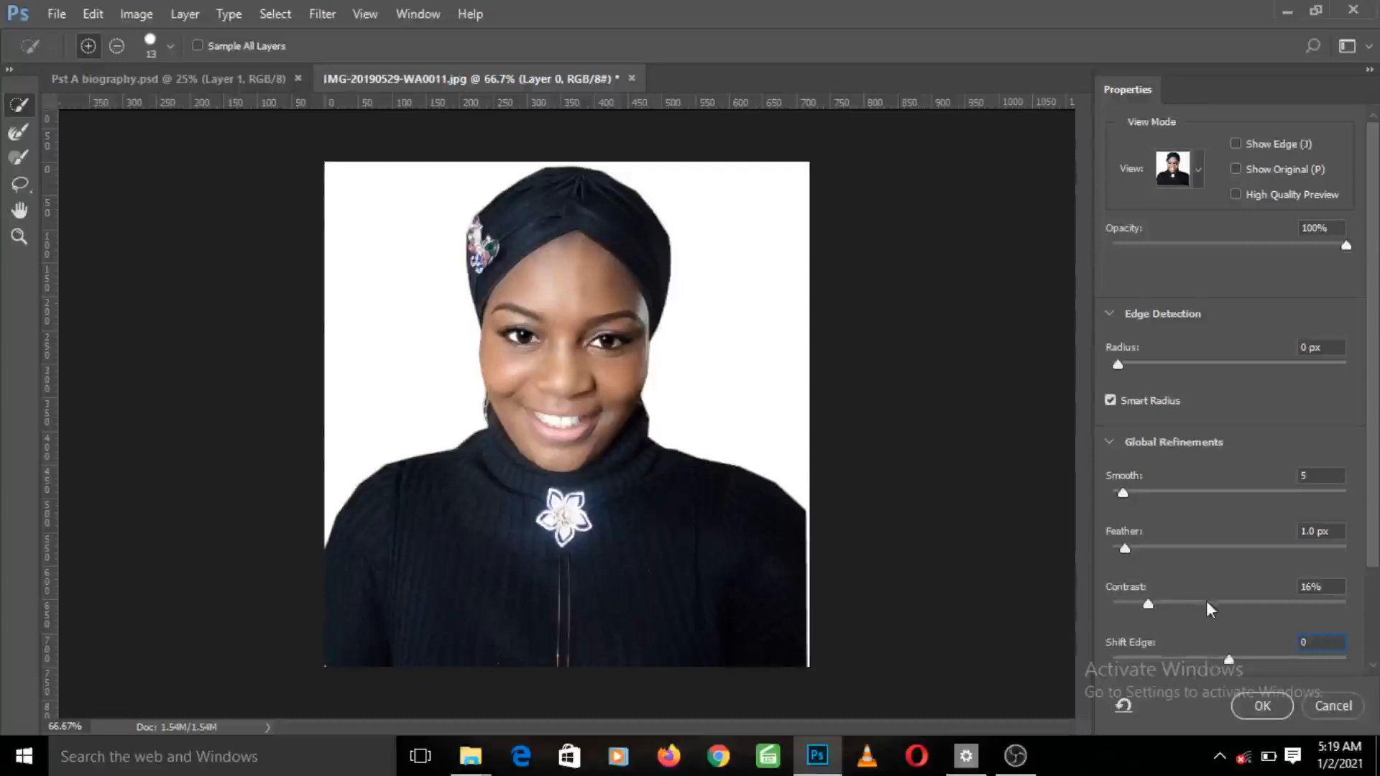
{"action": "left_click", "coordinate": [1268, 708]}
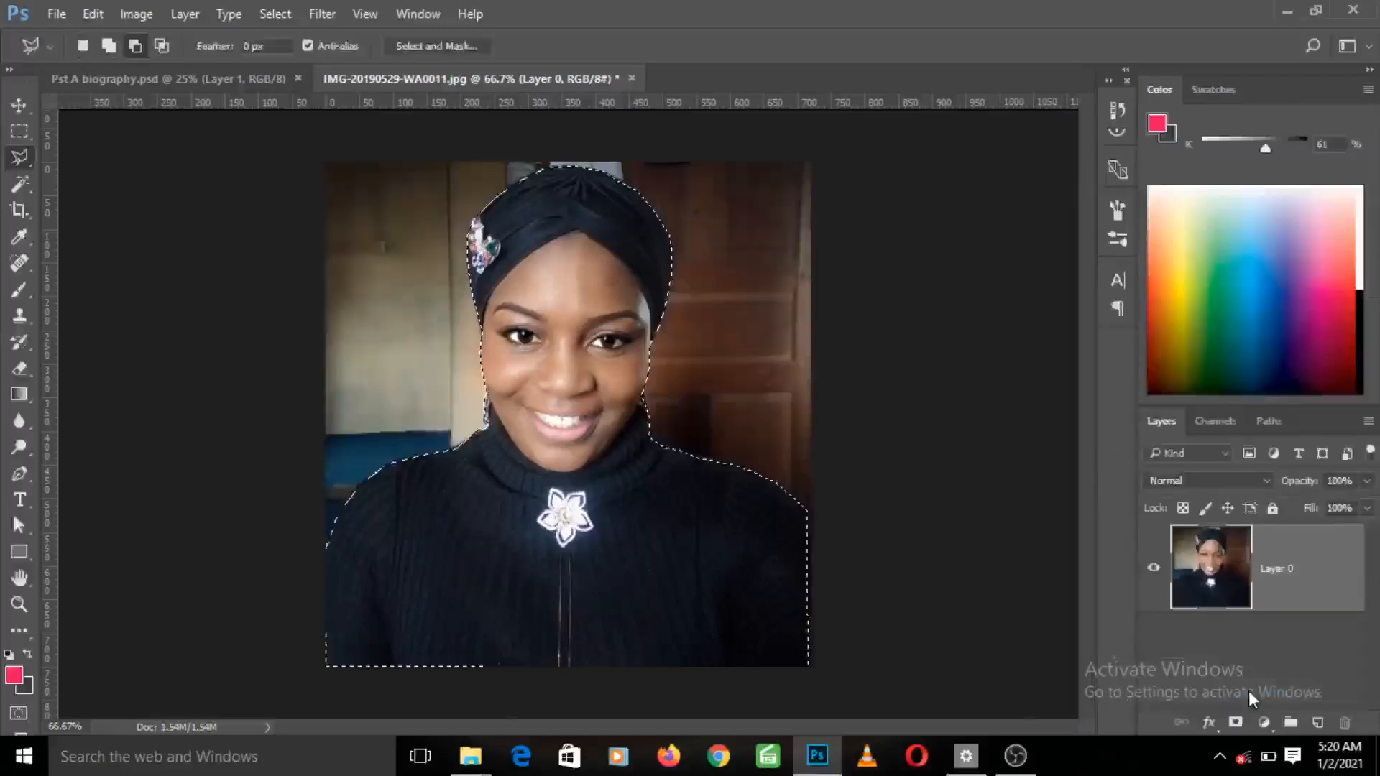
Step: Move the selected woman into Pst A biography.psd, placing her on the white band beside the ABOUT ME text
{"action": "left_click", "coordinate": [19, 106]}
{"action": "left_click_drag", "start_coordinate": [590, 473], "coordinate": [509, 86]}
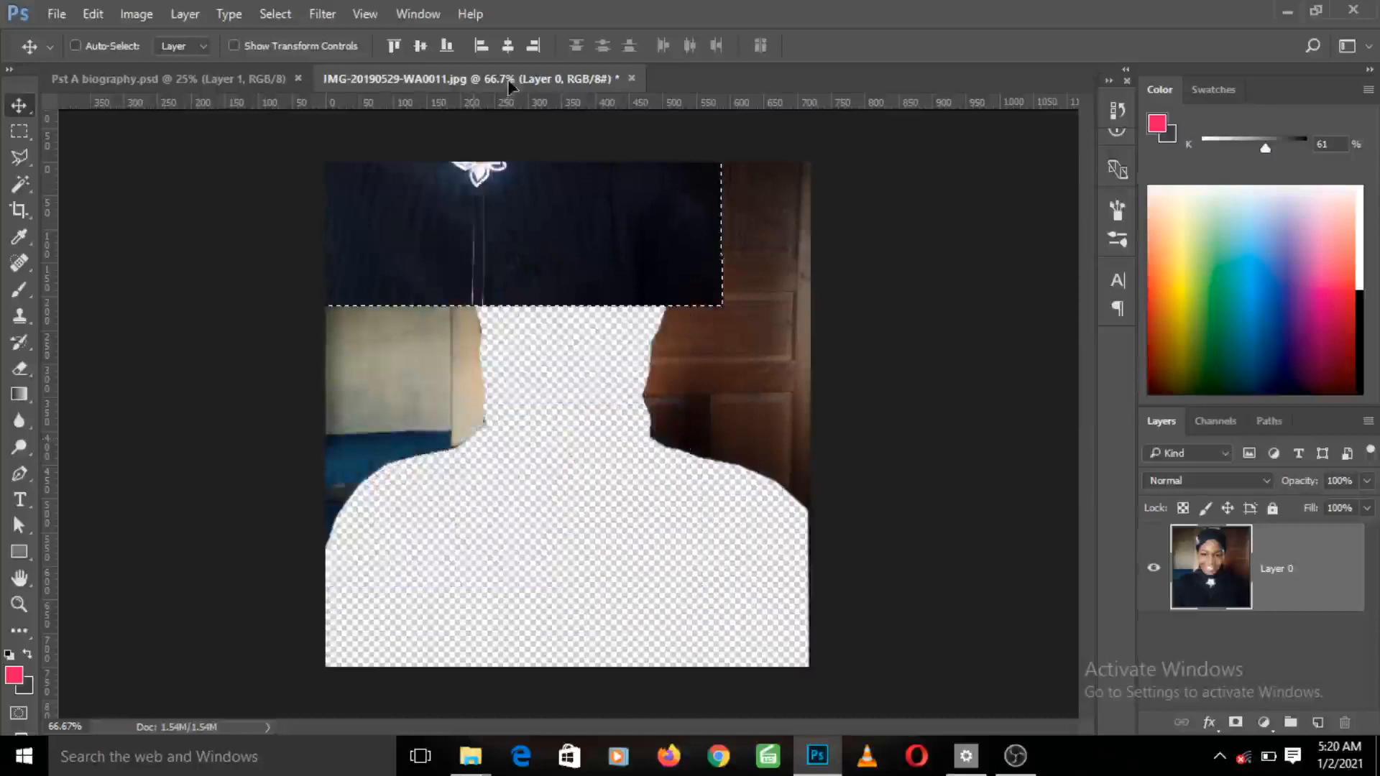
{"action": "left_click_drag", "start_coordinate": [508, 86], "coordinate": [380, 223]}
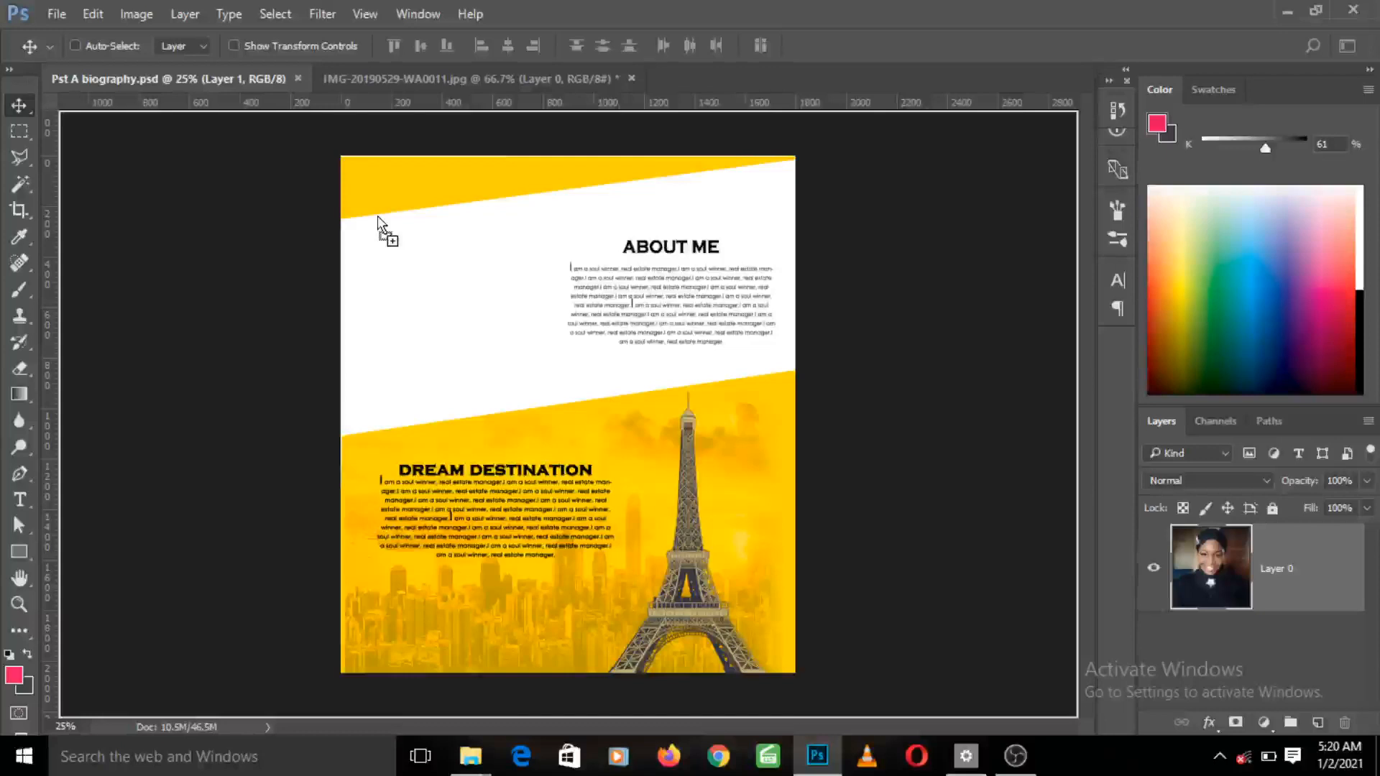
{"action": "left_click_drag", "start_coordinate": [379, 222], "coordinate": [466, 332]}
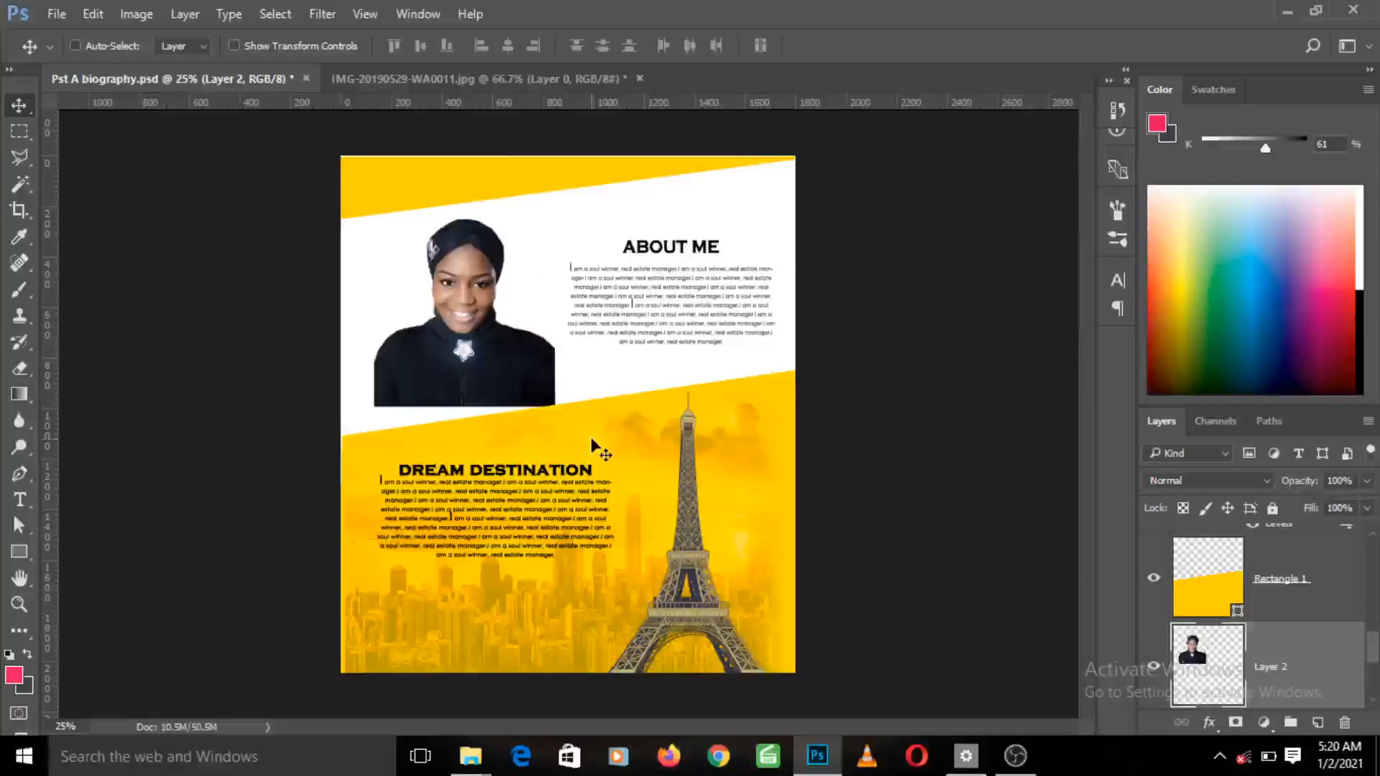
Step: Scale the woman's cutout up proportionally about its centre to about 137%, covering the white band beside the ABOUT ME text
{"action": "key", "text": "ctrl+t"}
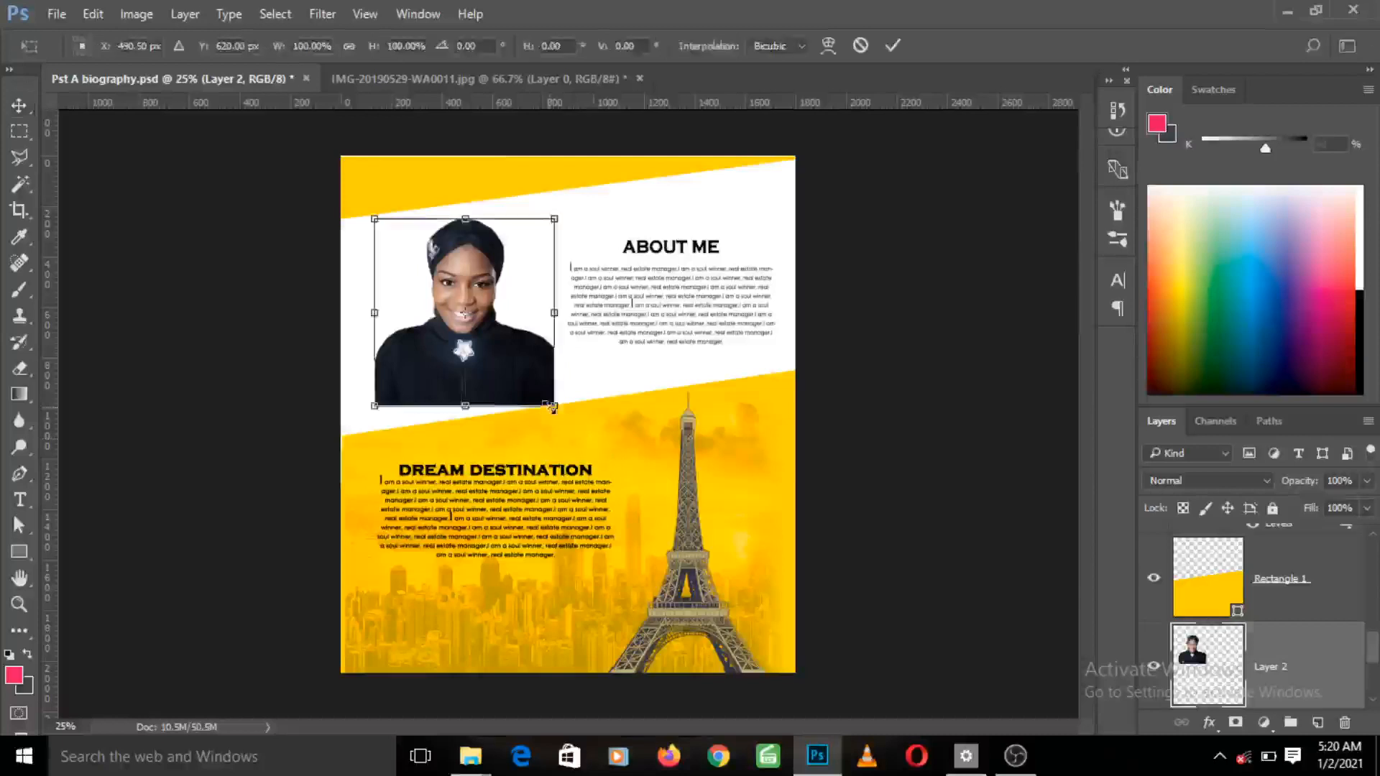
{"action": "left_click_drag", "start_coordinate": [553, 407], "coordinate": [584, 437]}
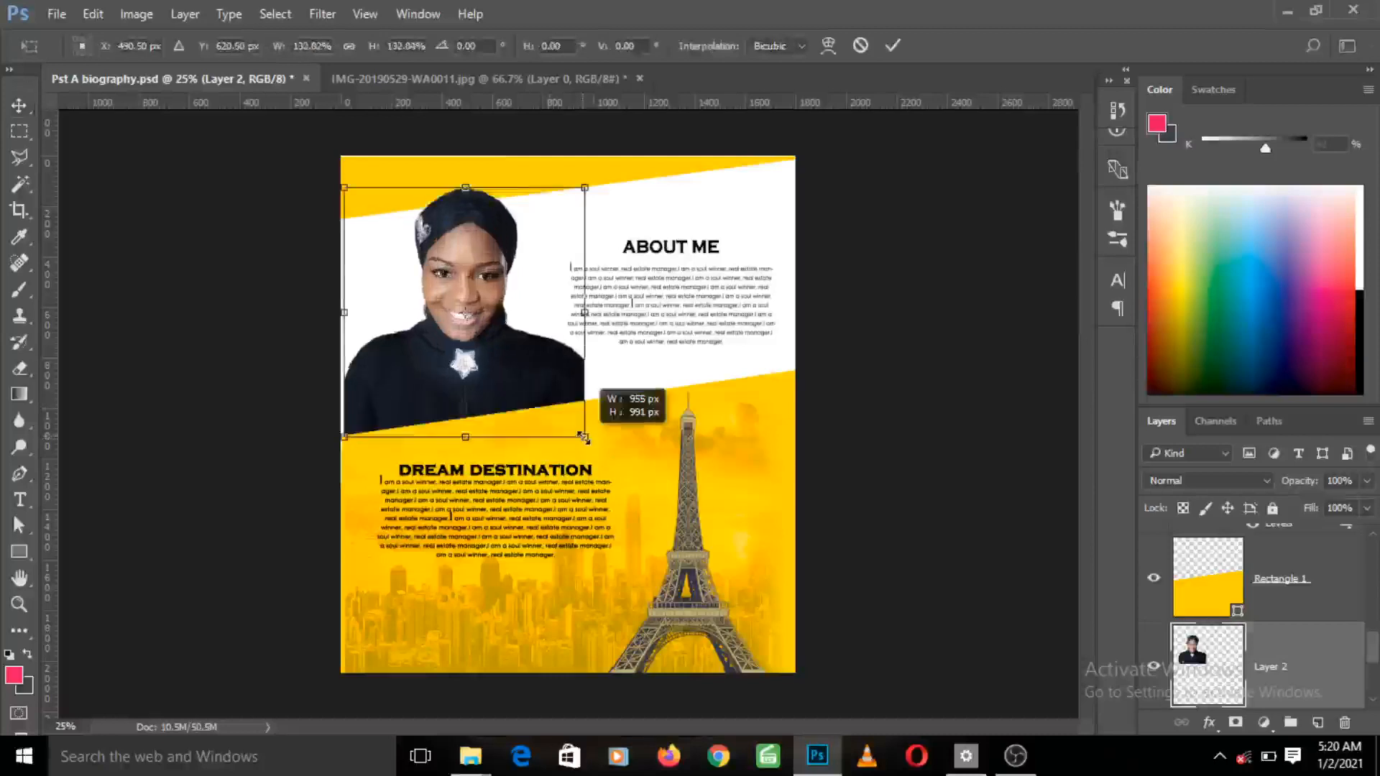
{"action": "left_click_drag", "start_coordinate": [584, 437], "coordinate": [587, 441]}
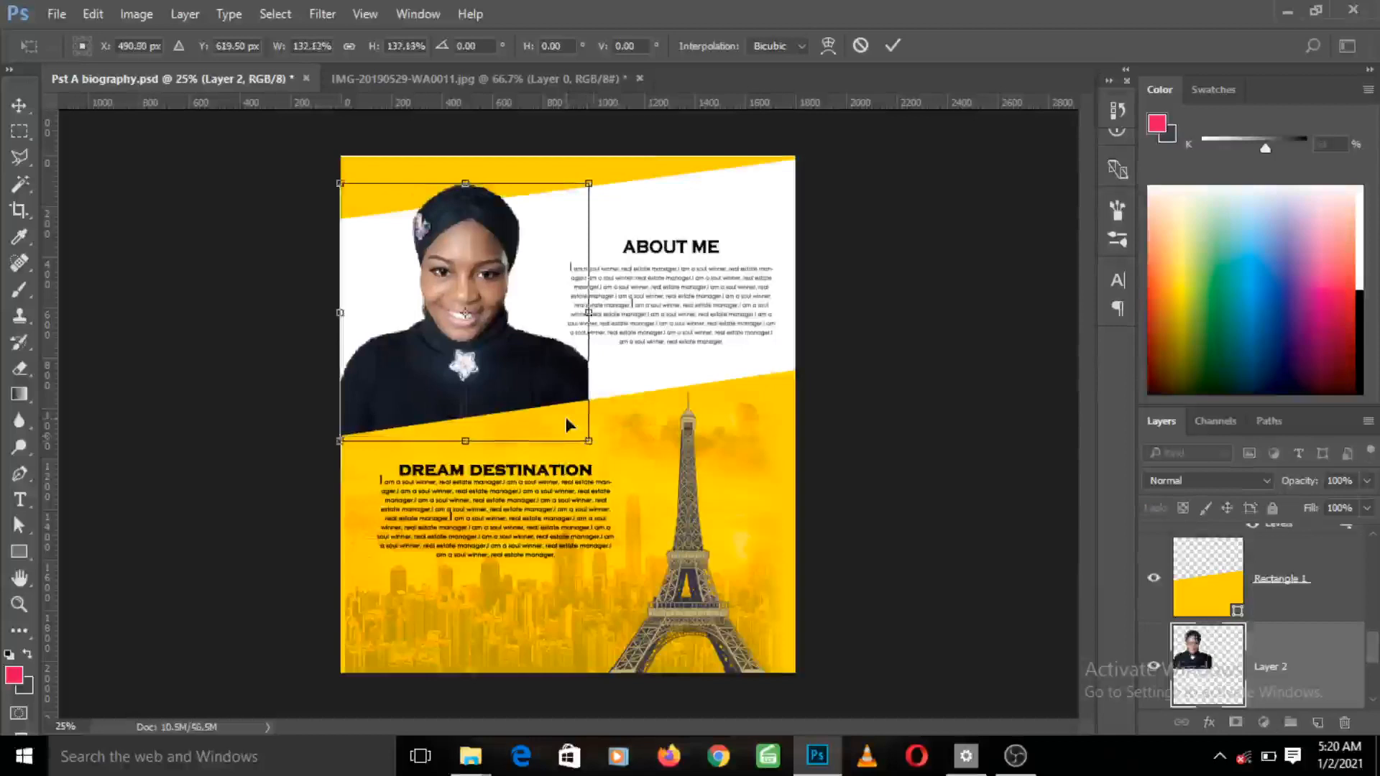
{"action": "key", "text": "Return"}
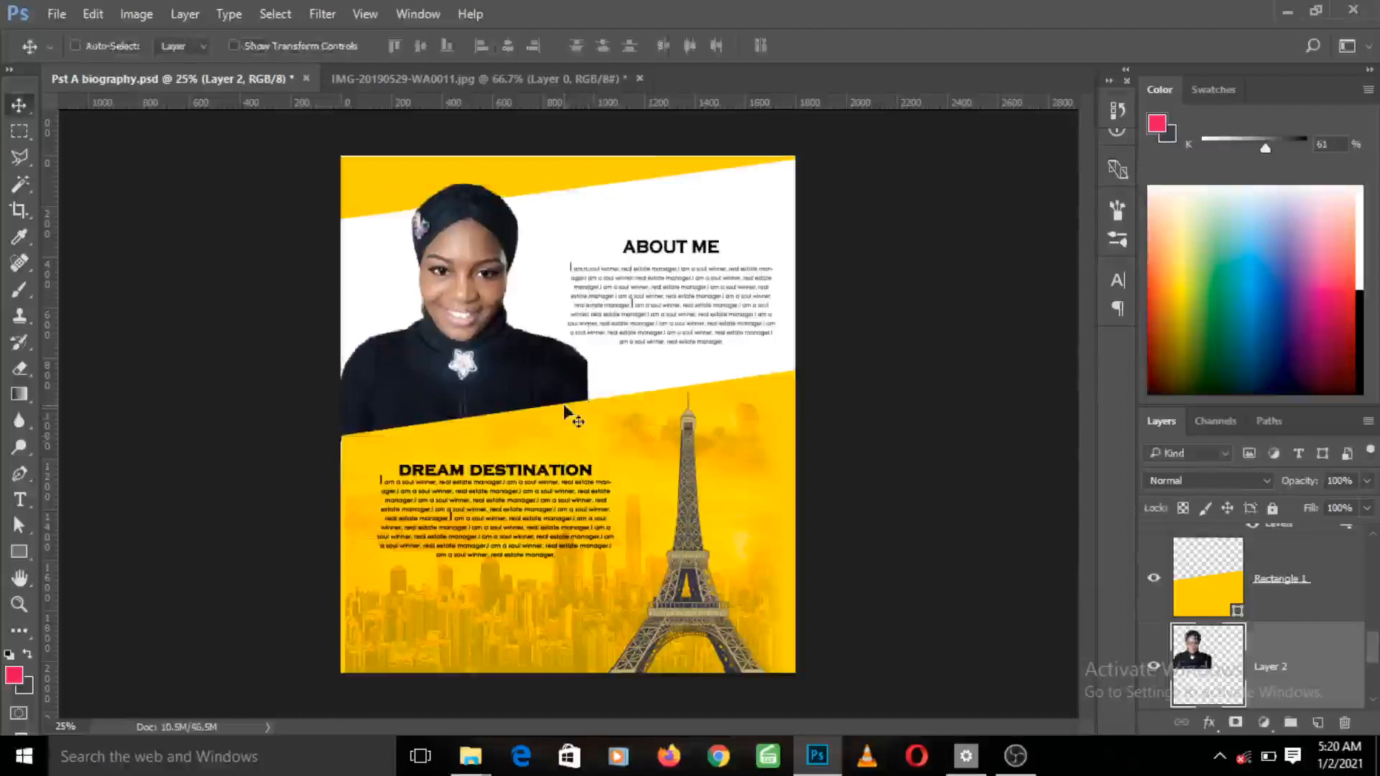
Step: Enlarge the woman's cutout to about 108% and shift it down and right so her whole sweater lies within the page's edge
{"action": "key", "text": "ctrl"}
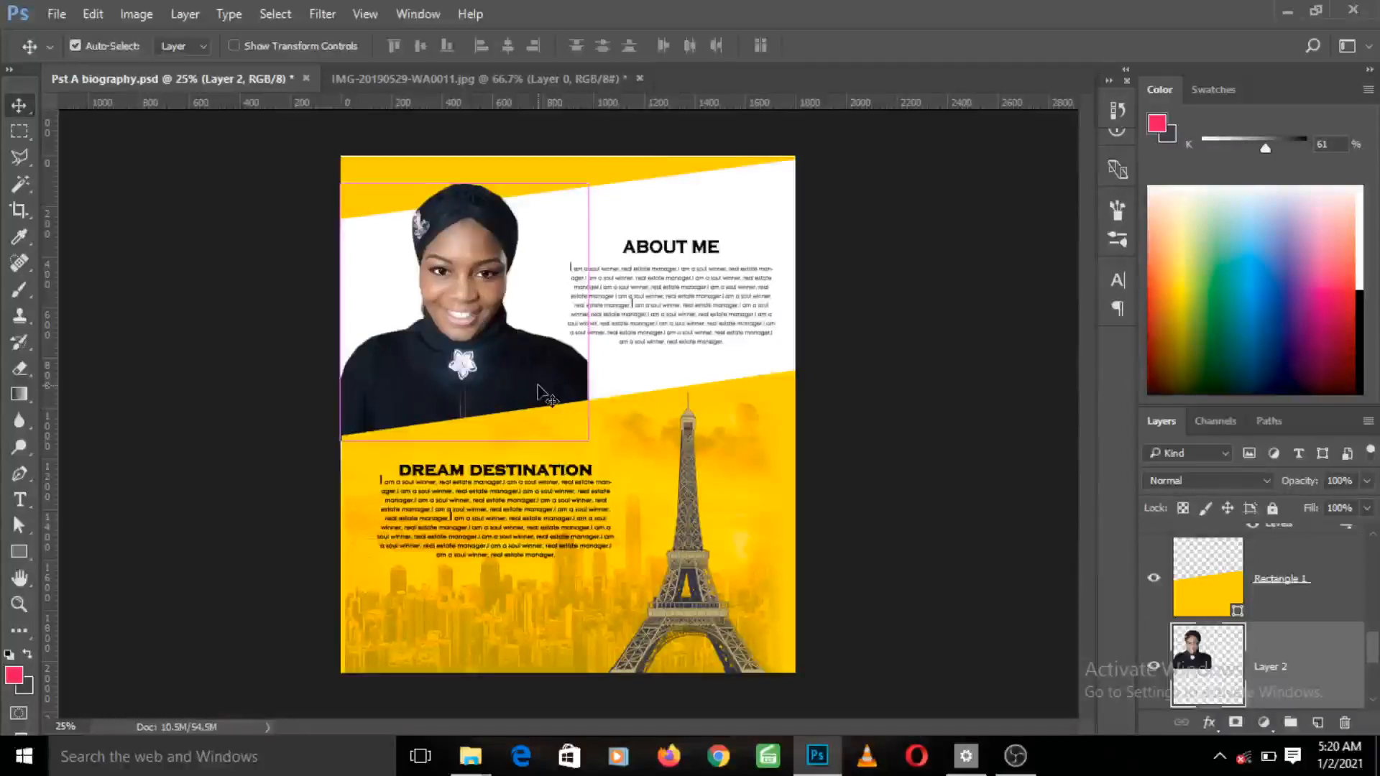
{"action": "key", "text": "ctrl+t"}
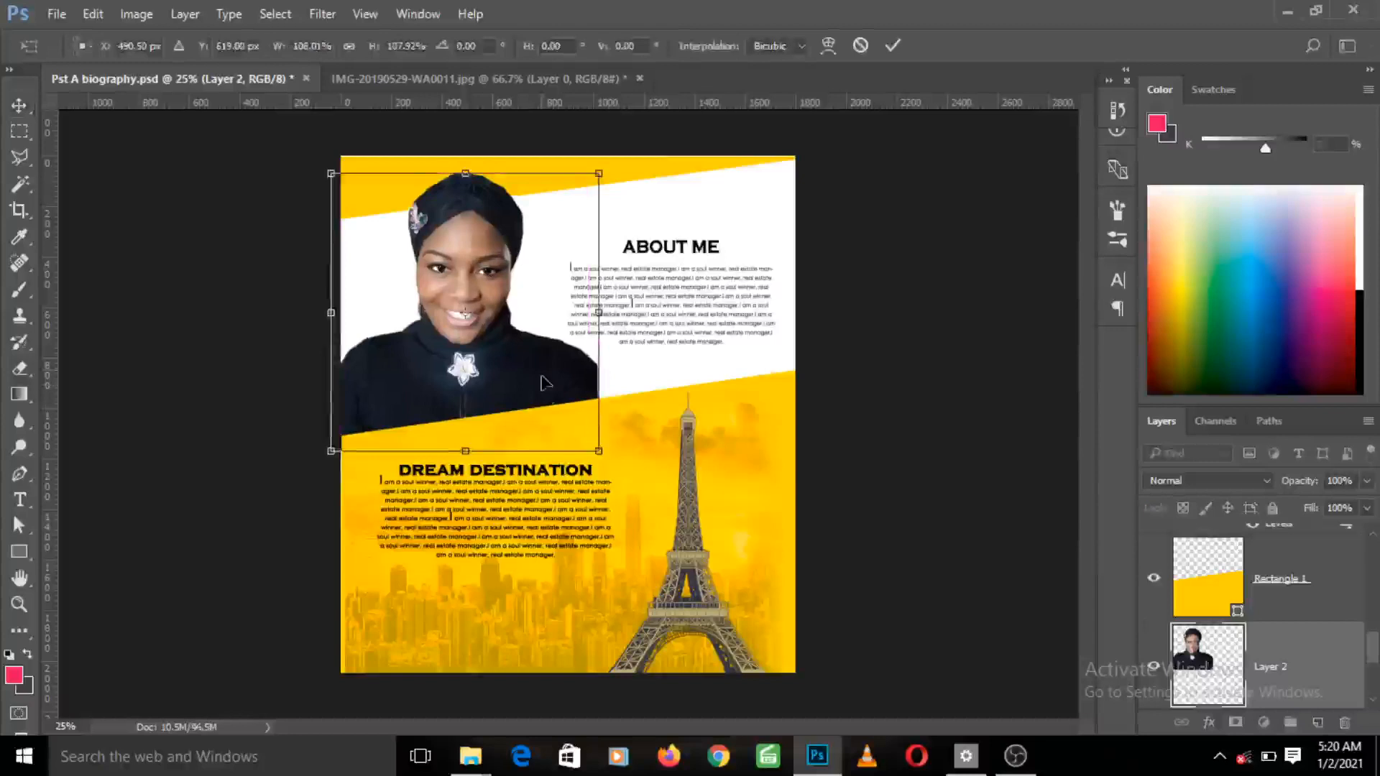
{"action": "left_click_drag", "start_coordinate": [523, 358], "coordinate": [533, 370]}
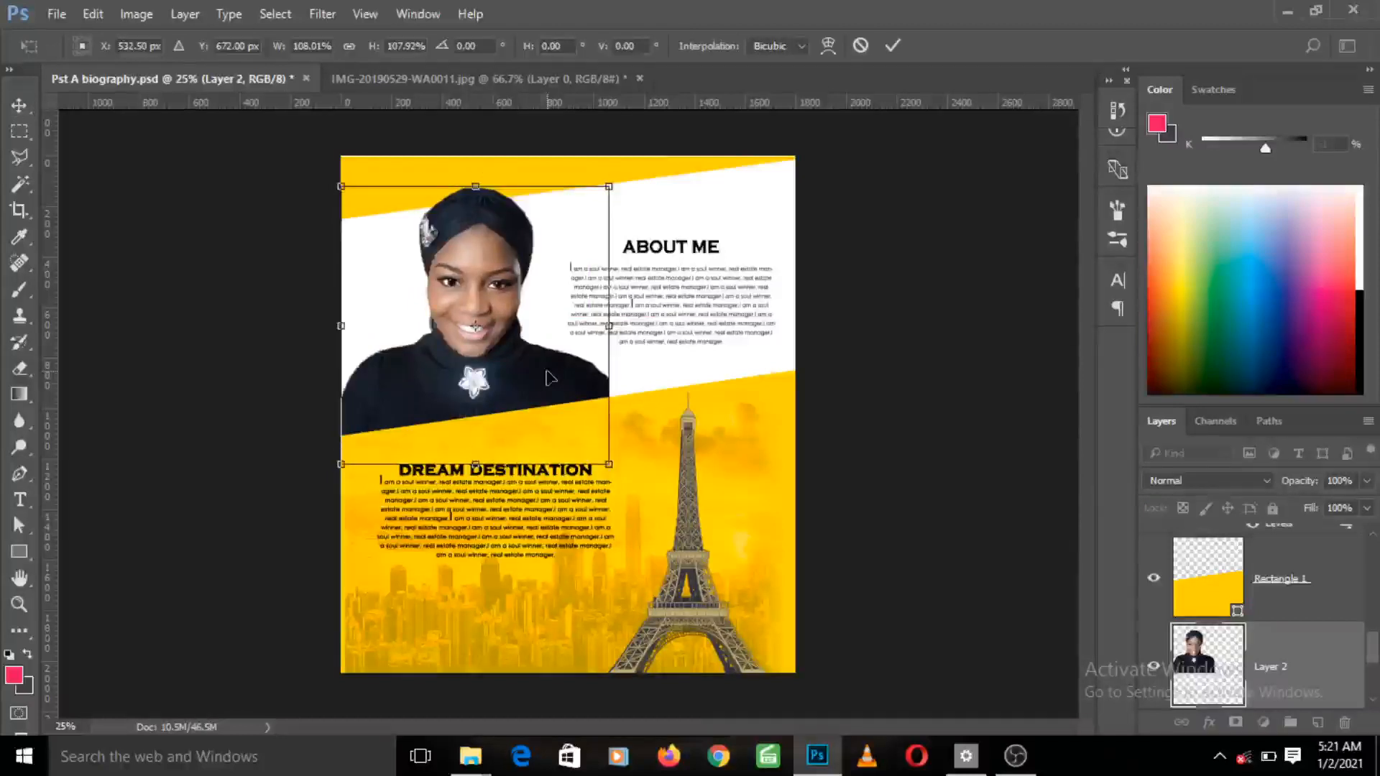
{"action": "key", "text": "Return"}
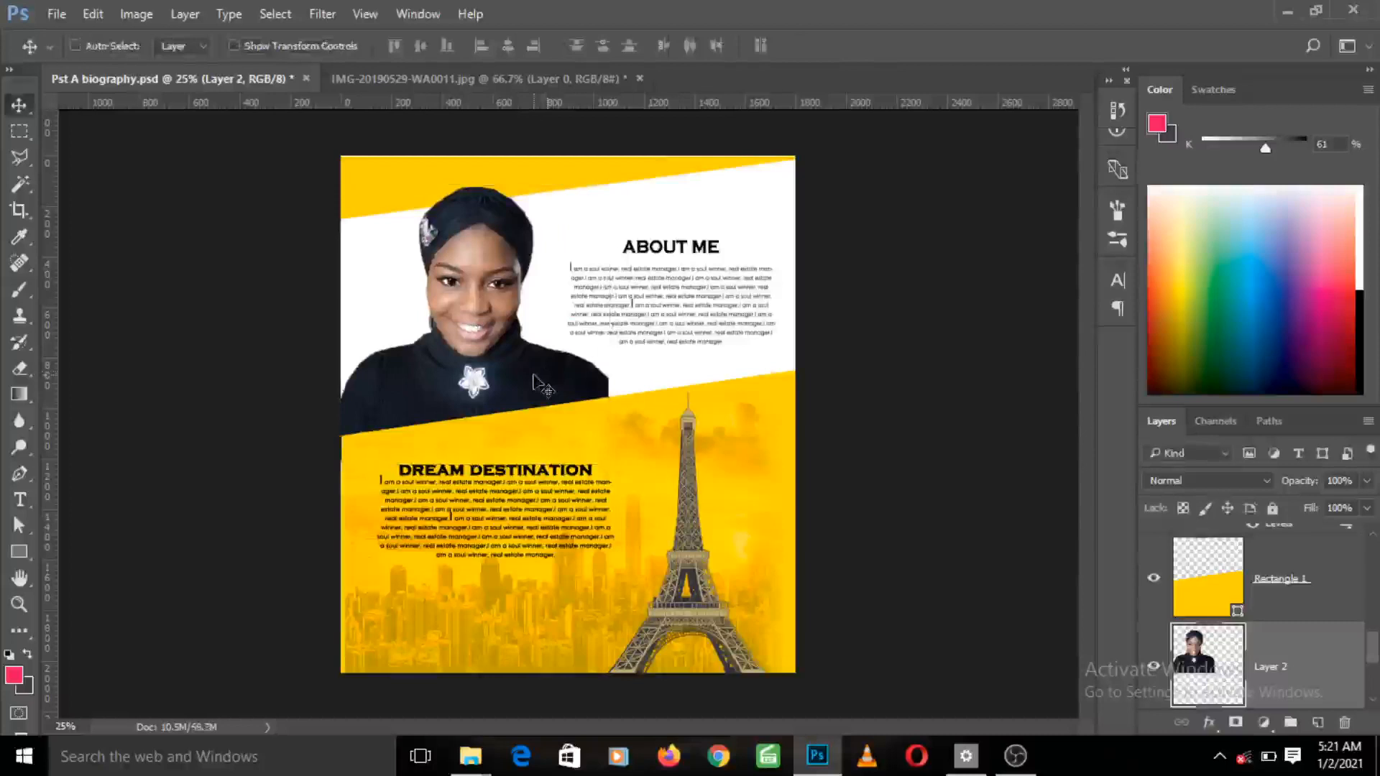
{"action": "left_click_drag", "start_coordinate": [533, 379], "coordinate": [537, 381]}
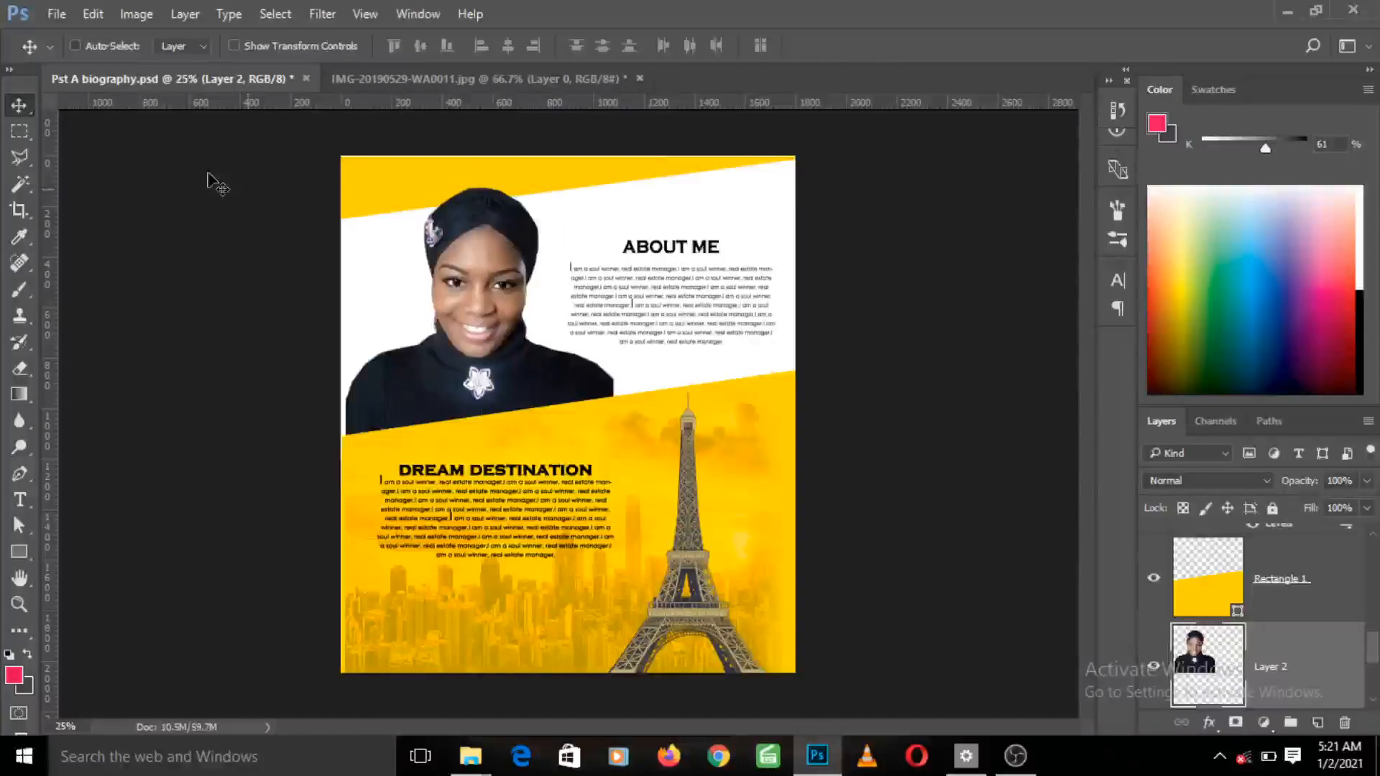
Step: Open the choice of lasso tools
{"action": "left_click", "coordinate": [22, 164]}
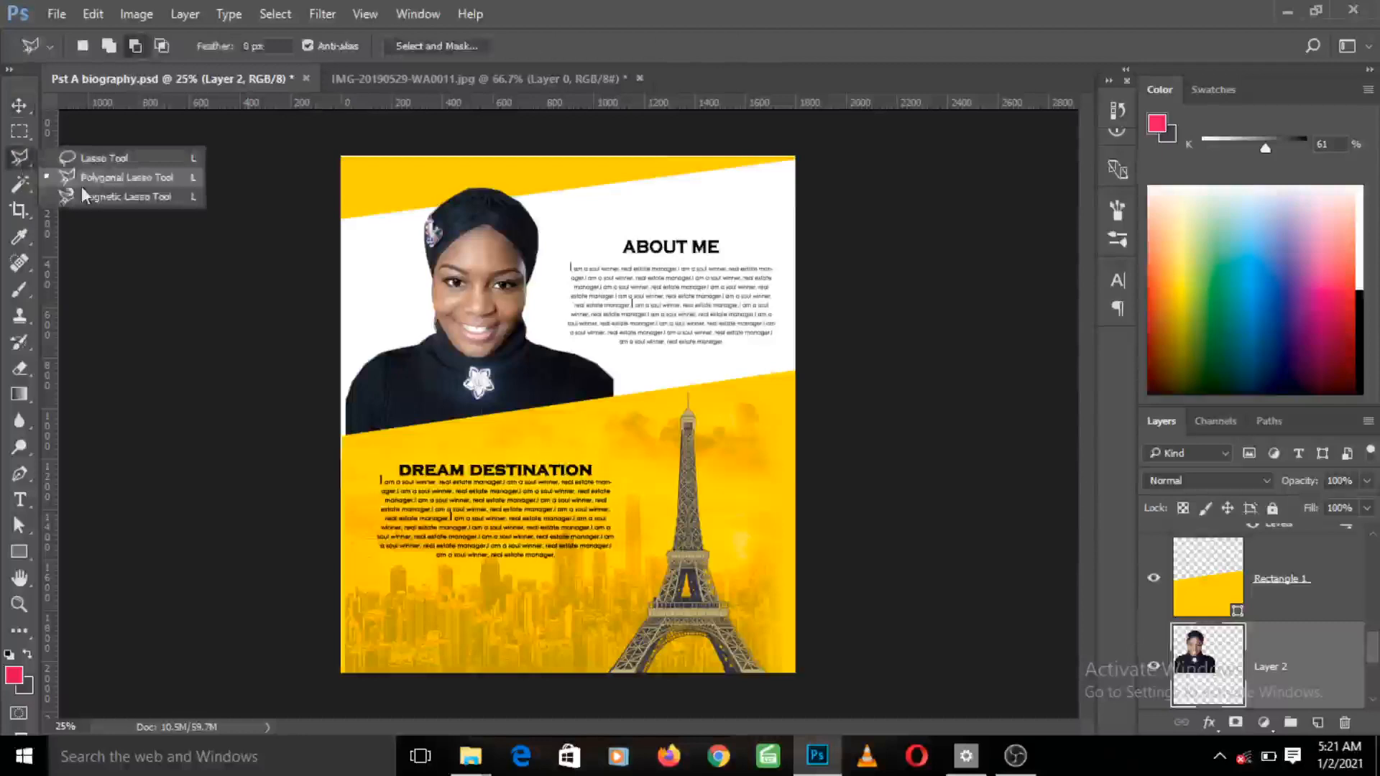